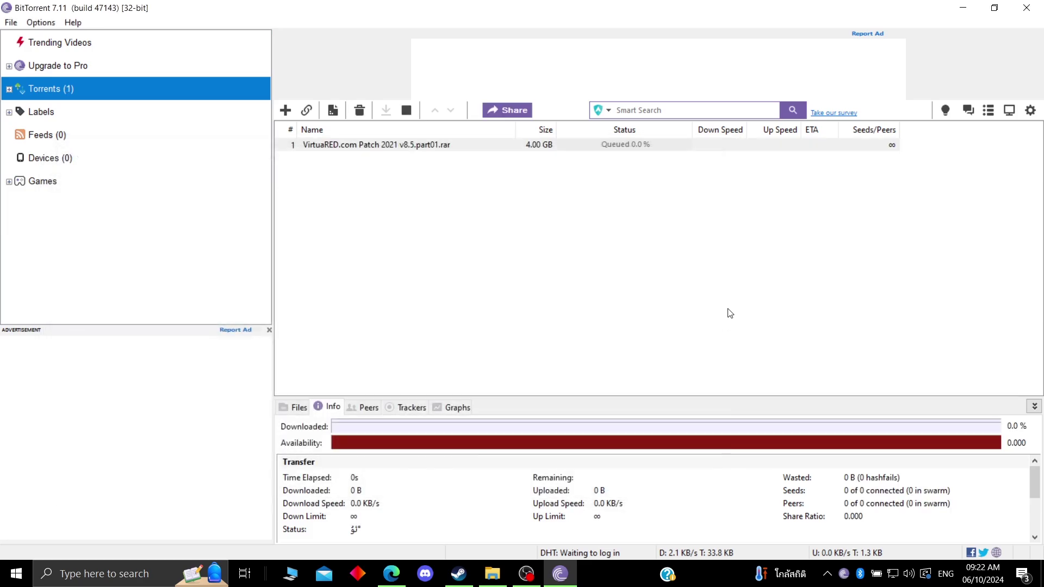
Confirm adding the VirtuaRED.com Patch 2021 v8.5.part01.rar torrent and return to the Edge browser.
click(647, 491)
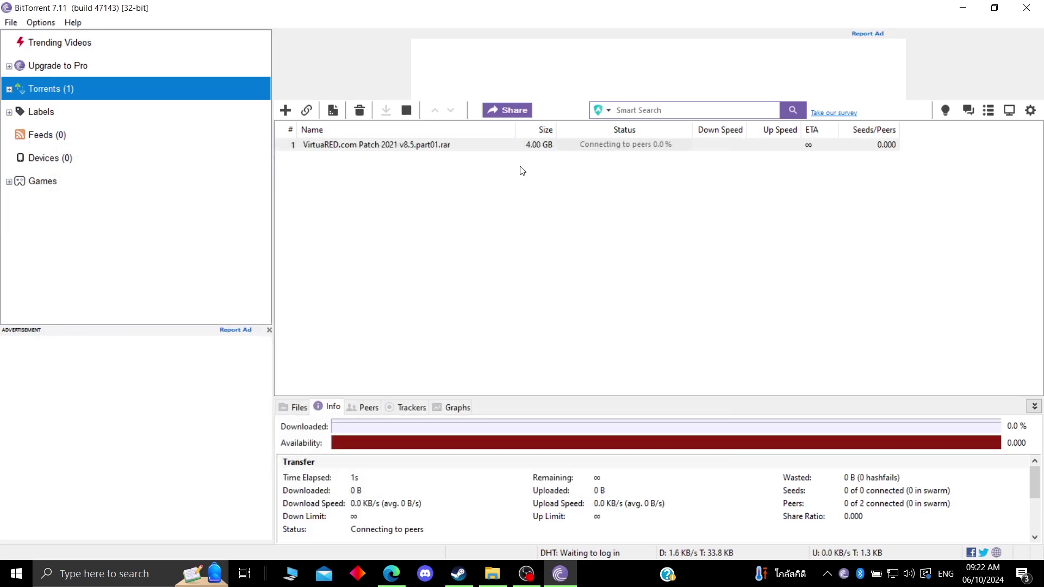
click(972, 8)
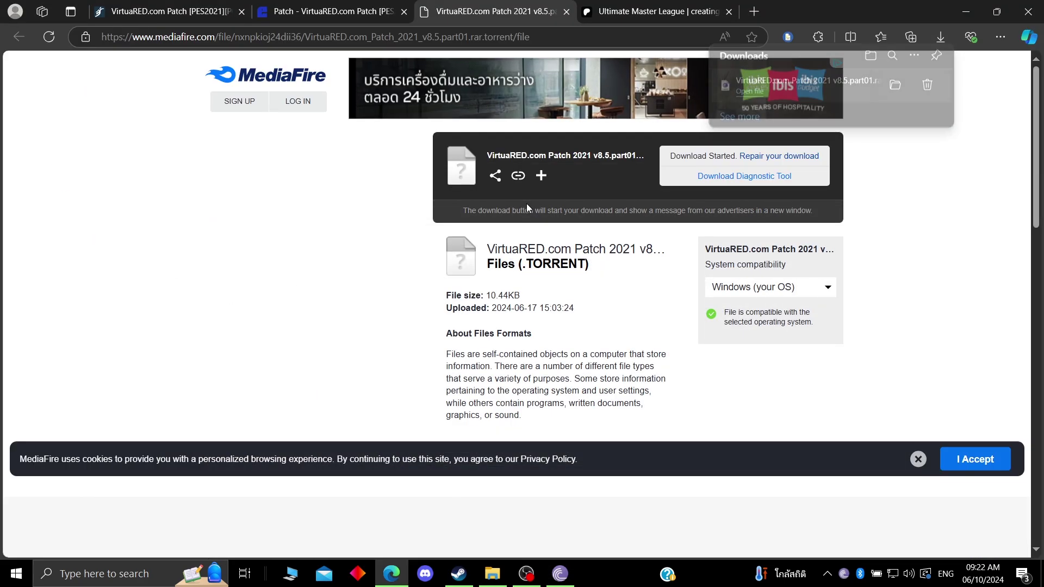
Download the Patch v8.5 (AIO) PART 02 torrent file from the forum thread, dismissing the advertising pop-up.
click(326, 11)
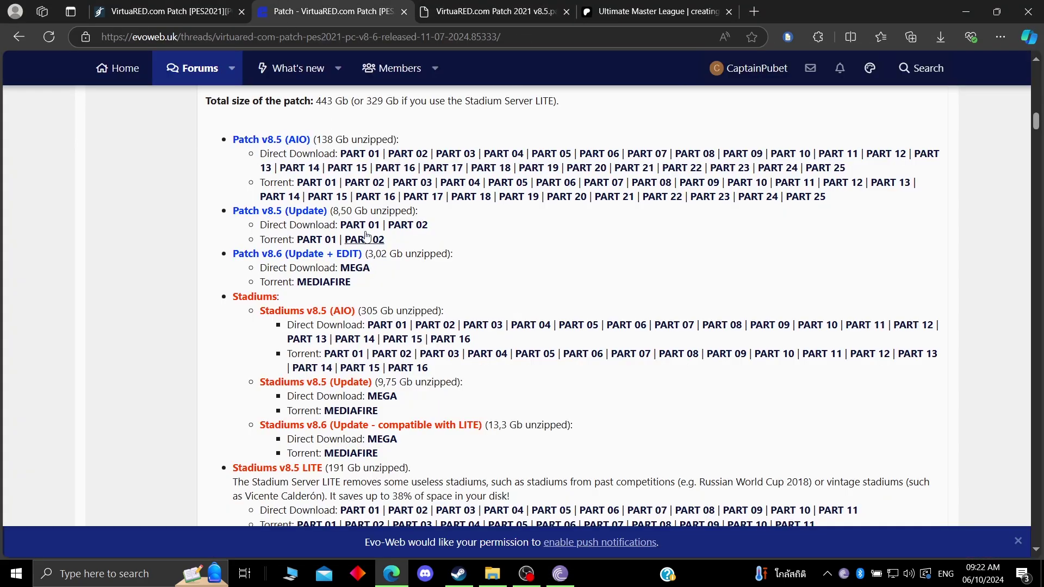
click(380, 184)
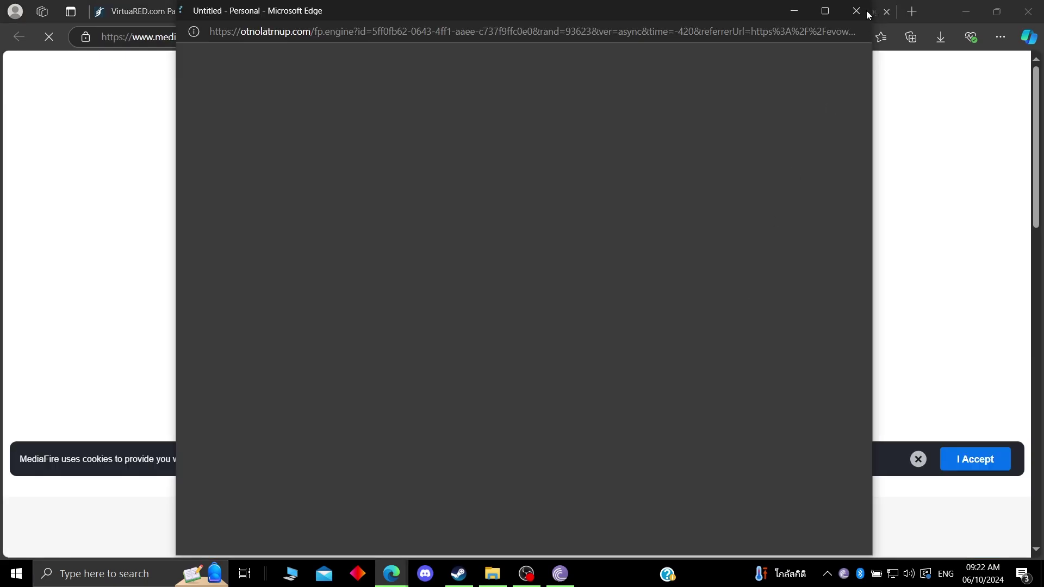
click(868, 13)
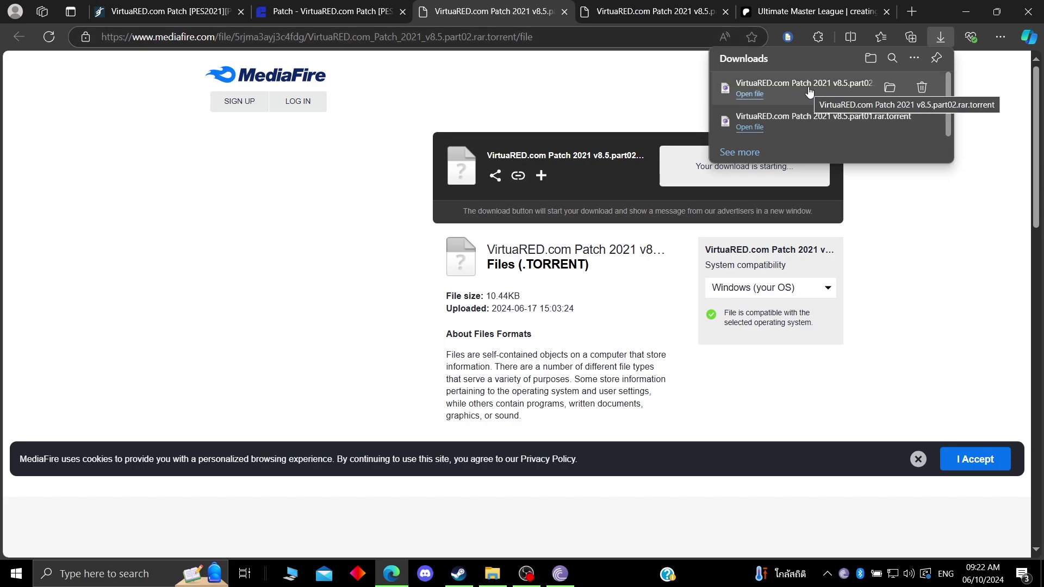
click(352, 17)
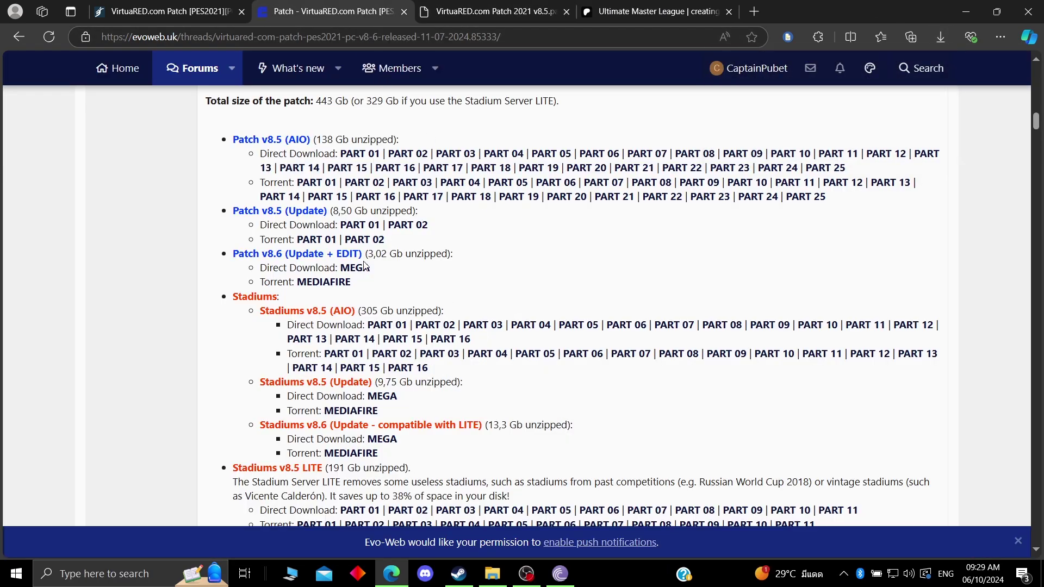
Download the Patch v8.6 (Update + EDIT) torrent from MediaFire and add it to BitTorrent, saving in D:\Torrent\Tutorial\.
drag(225, 257, 402, 285)
click(687, 256)
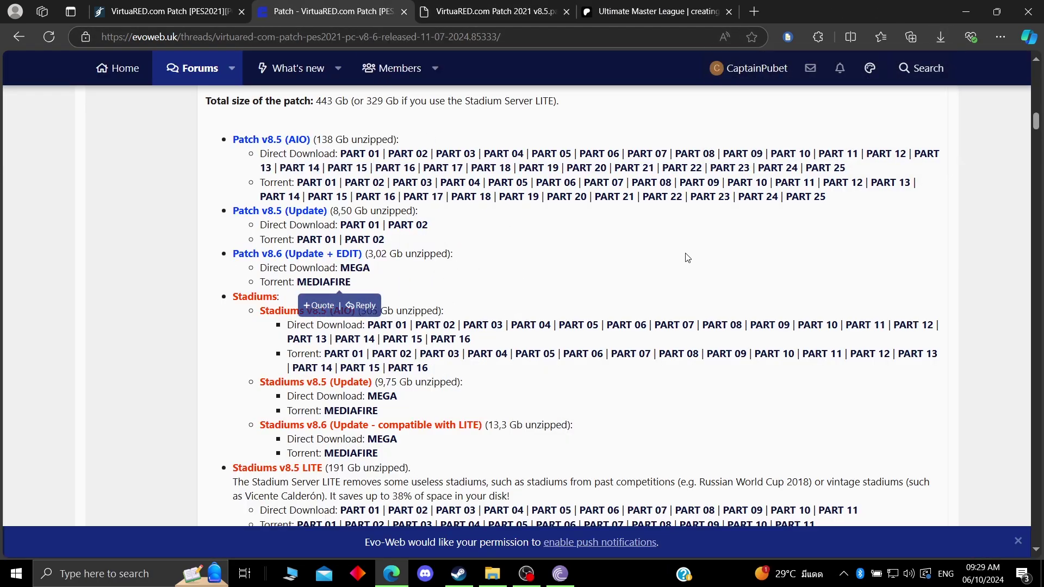
click(341, 287)
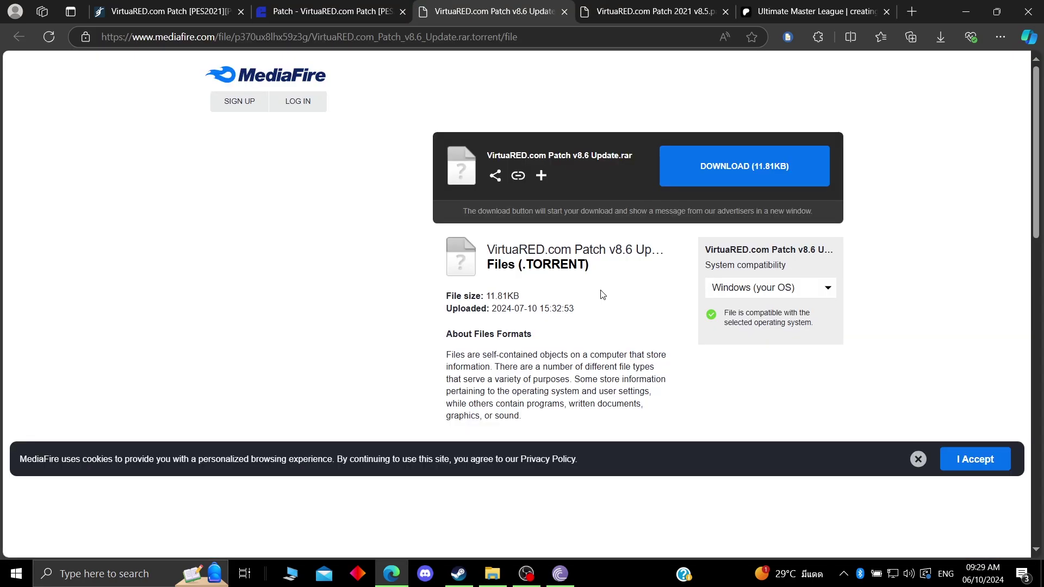
click(762, 187)
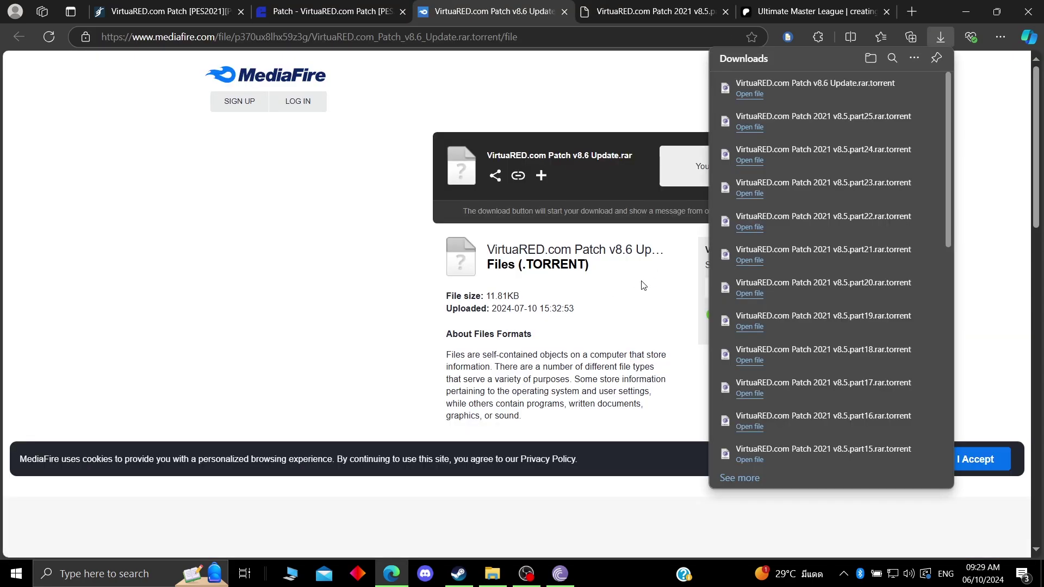
click(794, 85)
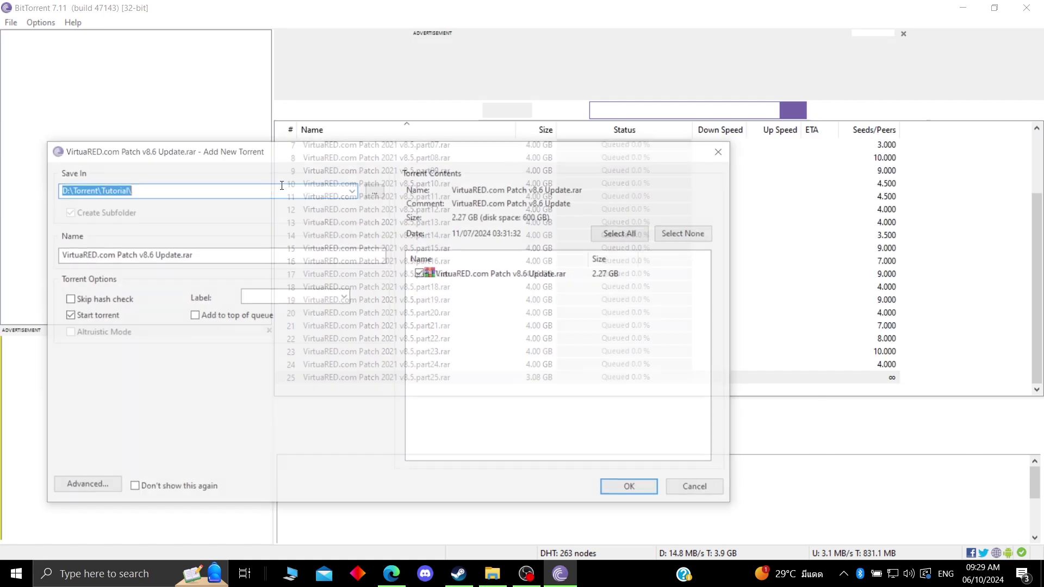
click(634, 489)
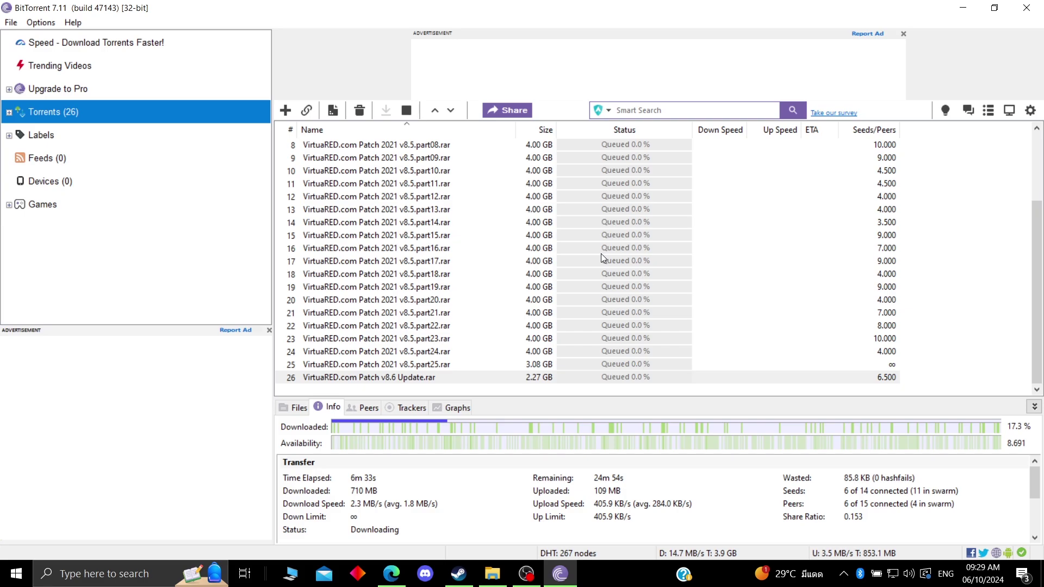
Back in Edge, compare the Stadiums v8.5 (AIO), Stadiums v8.5 LITE and Stadiums v8.6 (Update) download entries in the patch thread.
click(391, 574)
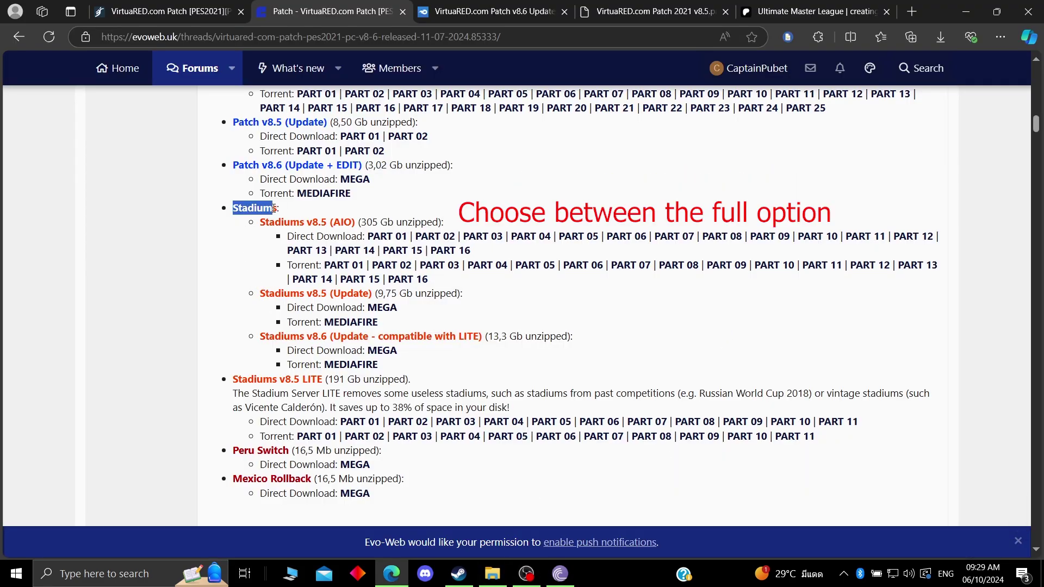
drag(265, 222, 412, 222)
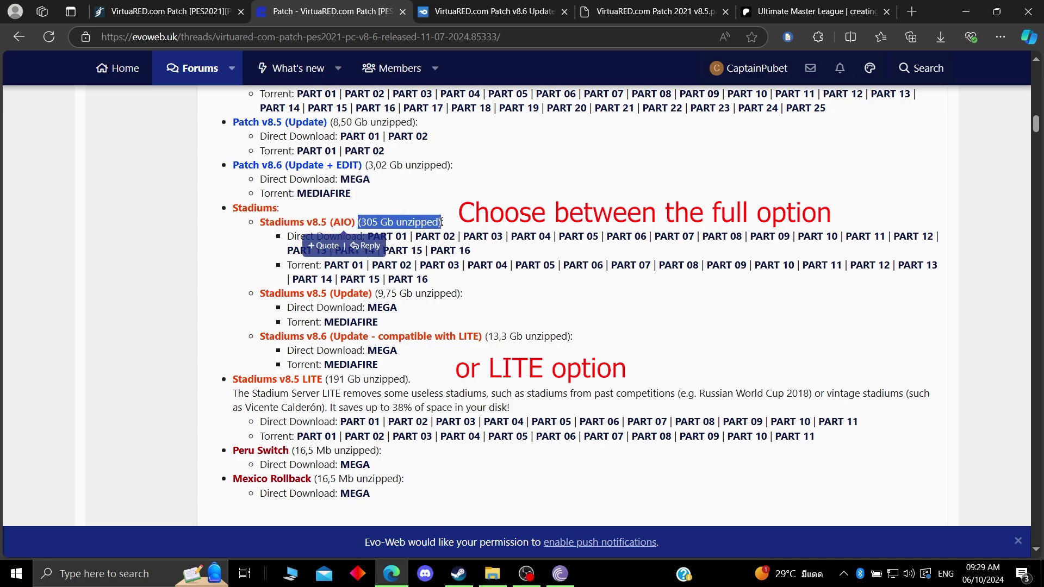
click(123, 272)
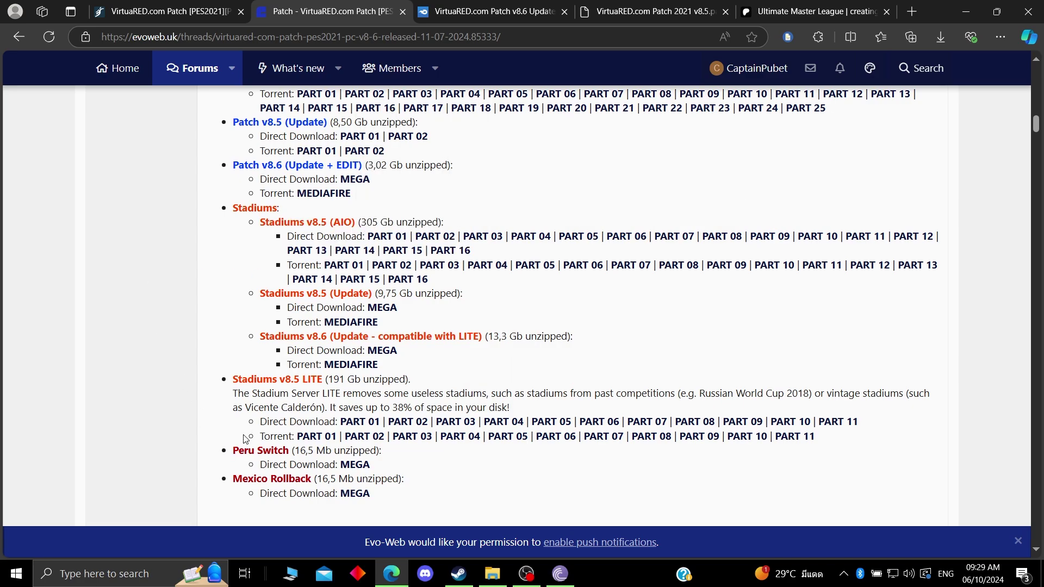
scroll(450, 412, down, 1)
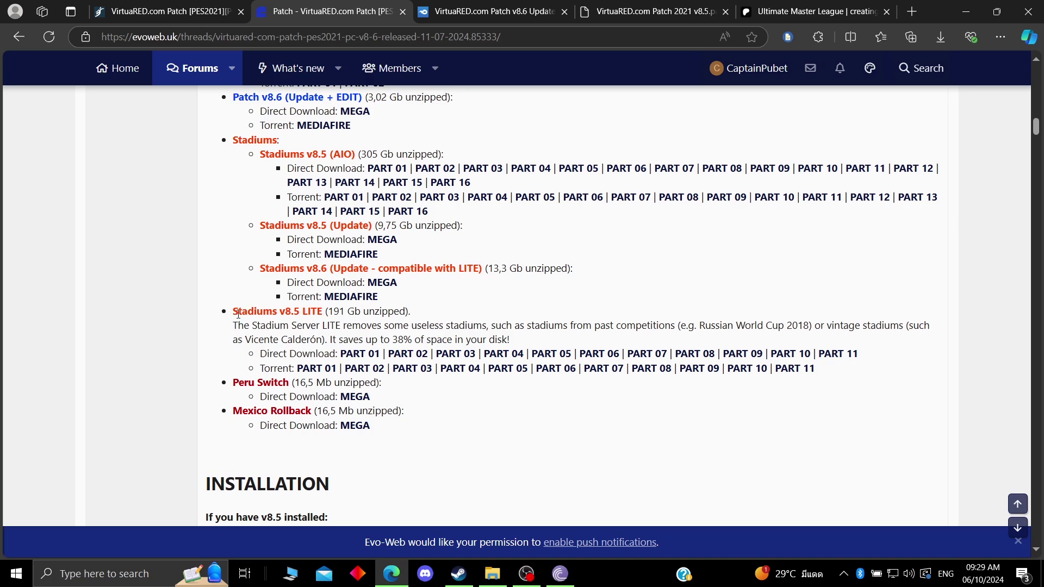
drag(318, 312, 408, 311)
click(480, 337)
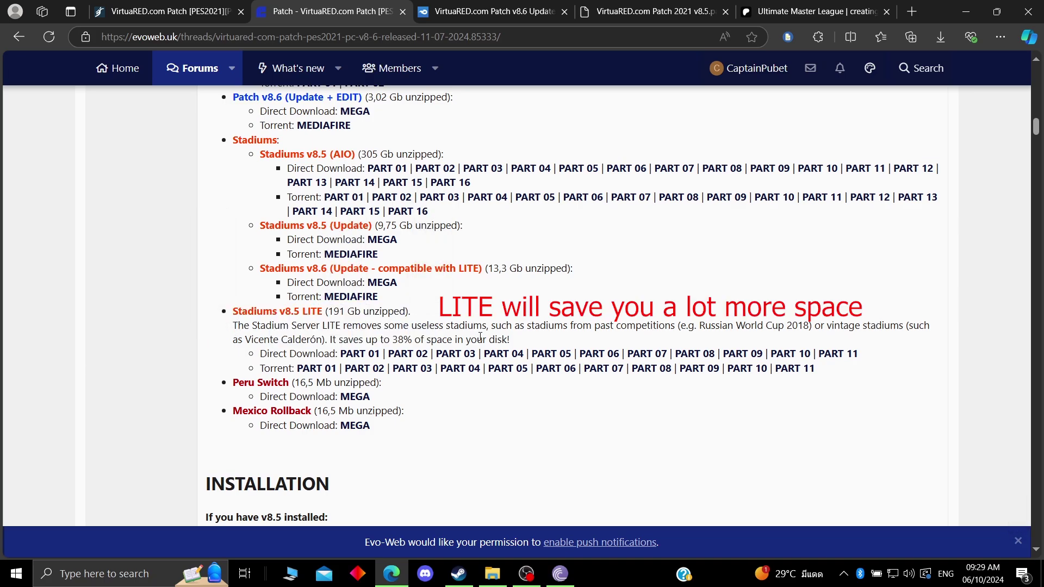
drag(345, 325, 488, 326)
click(152, 348)
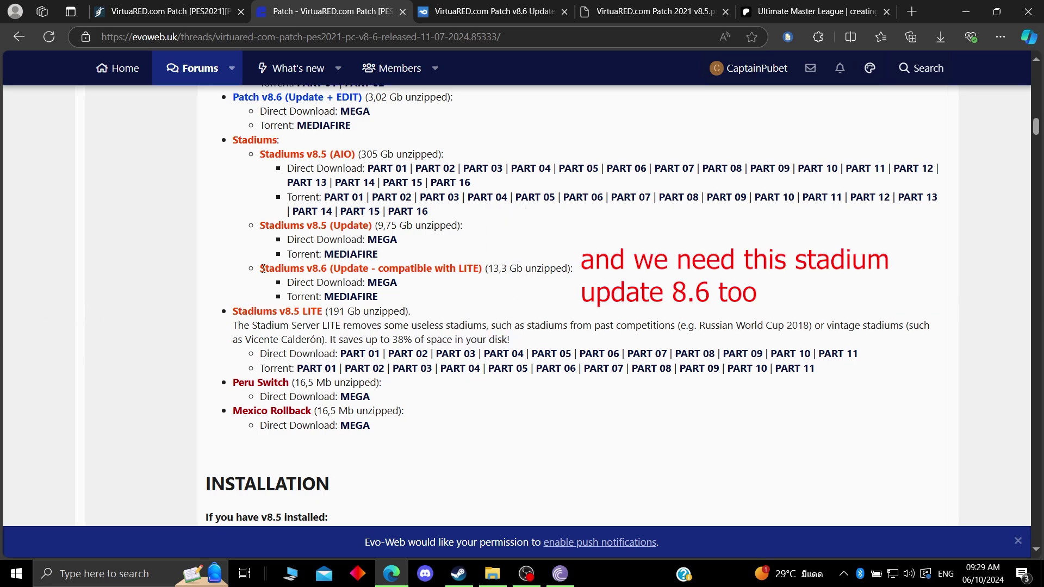
drag(296, 268, 486, 300)
click(511, 301)
Download the Stadiums v8.5 LITE PART 01 torrent, add it to BitTorrent, and follow the PART 02 torrent link in the thread.
drag(259, 368, 814, 370)
click(306, 368)
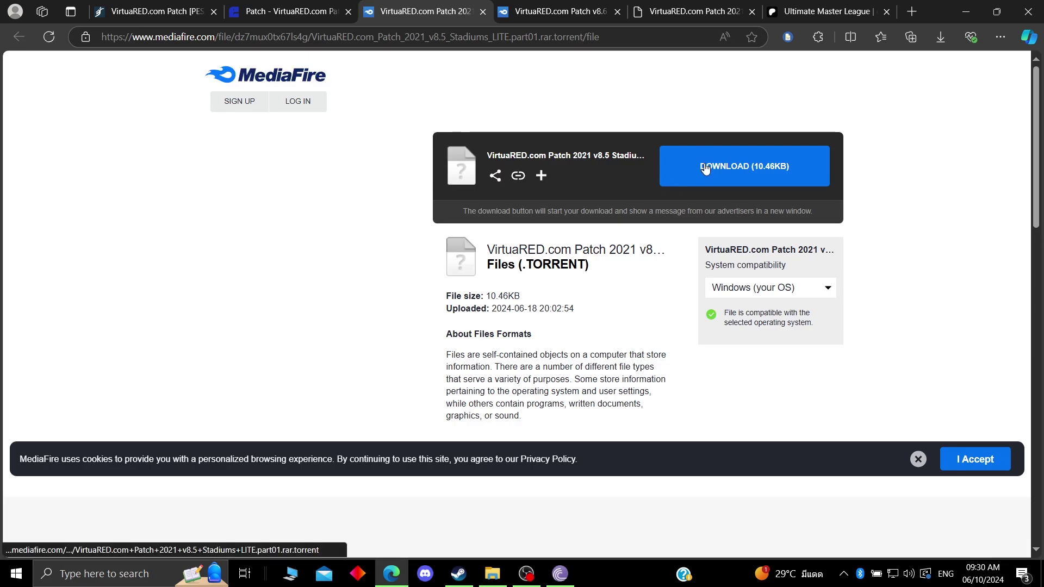
click(708, 167)
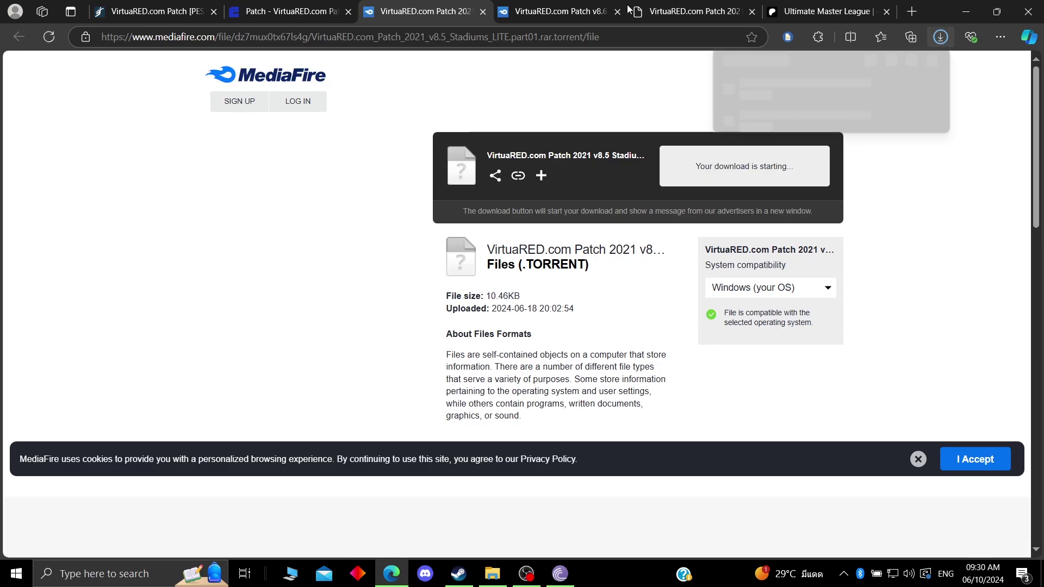
click(621, 11)
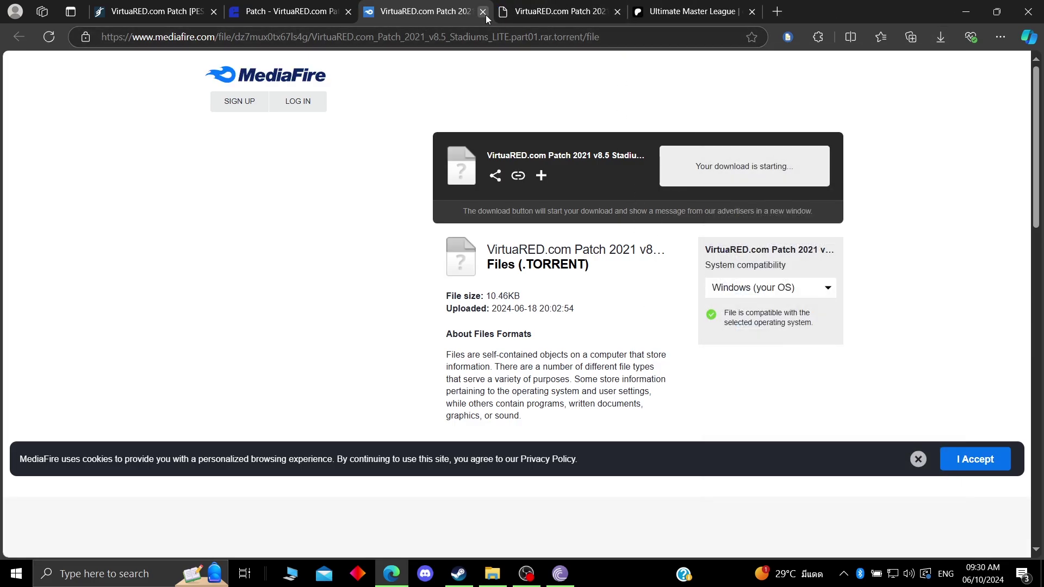
click(484, 12)
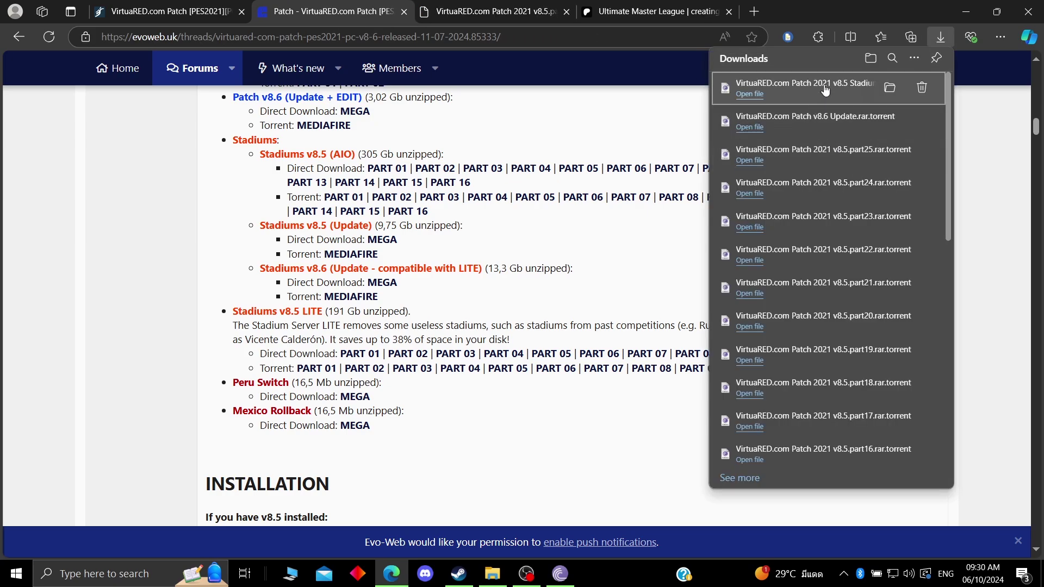
click(818, 89)
click(644, 479)
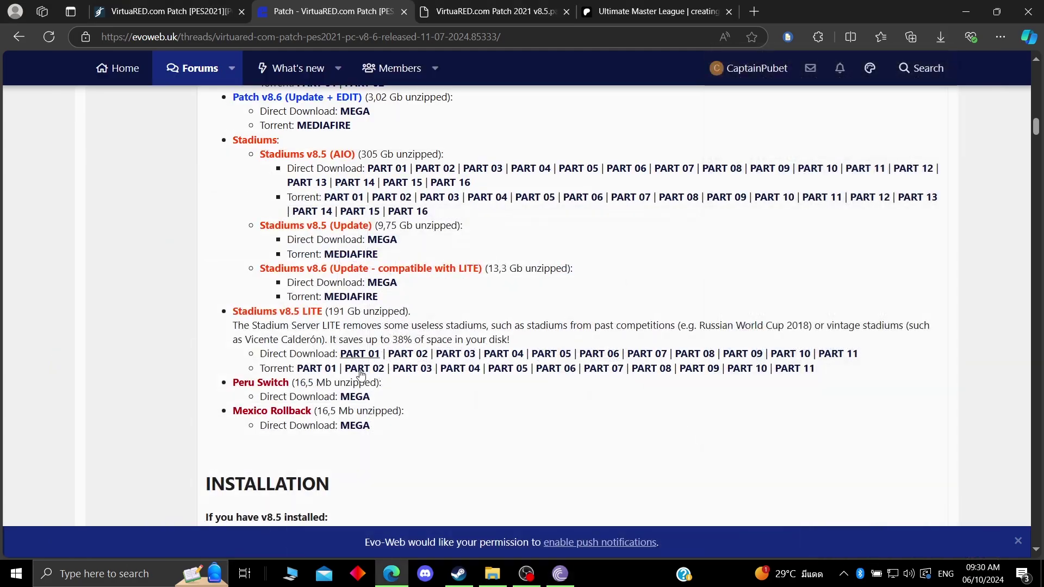
click(379, 368)
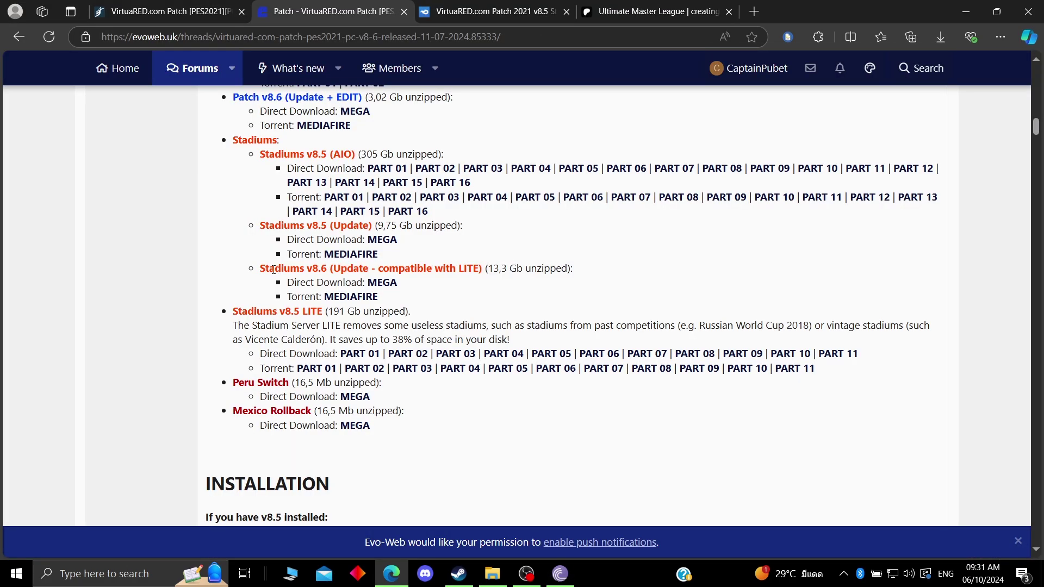
Download the Stadiums v8.6 (Update - compatible with LITE) torrent and add it to BitTorrent, saving in D:\Torrent\Tutorial\.
drag(488, 271, 569, 271)
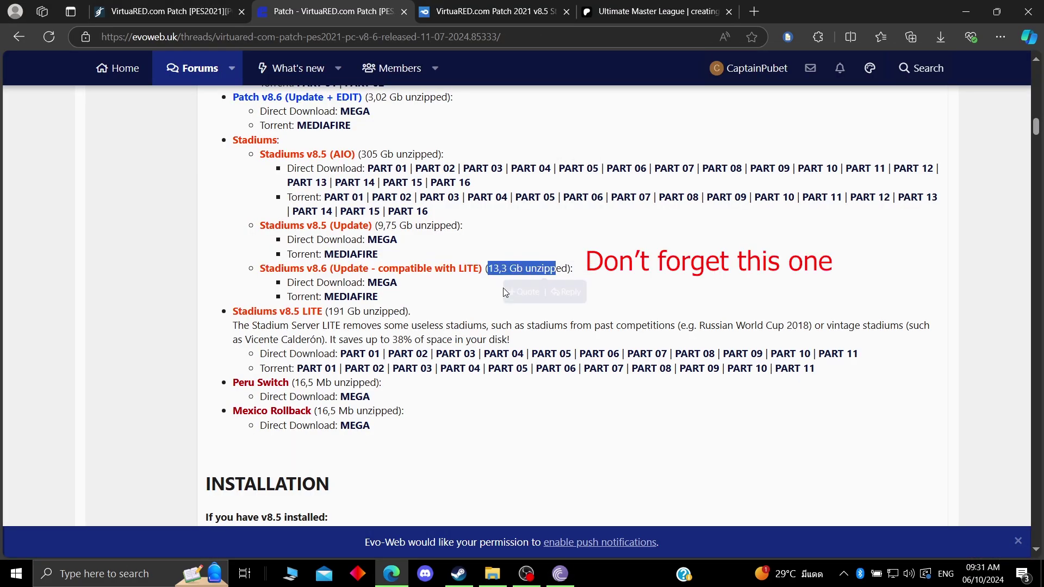
click(351, 297)
click(807, 180)
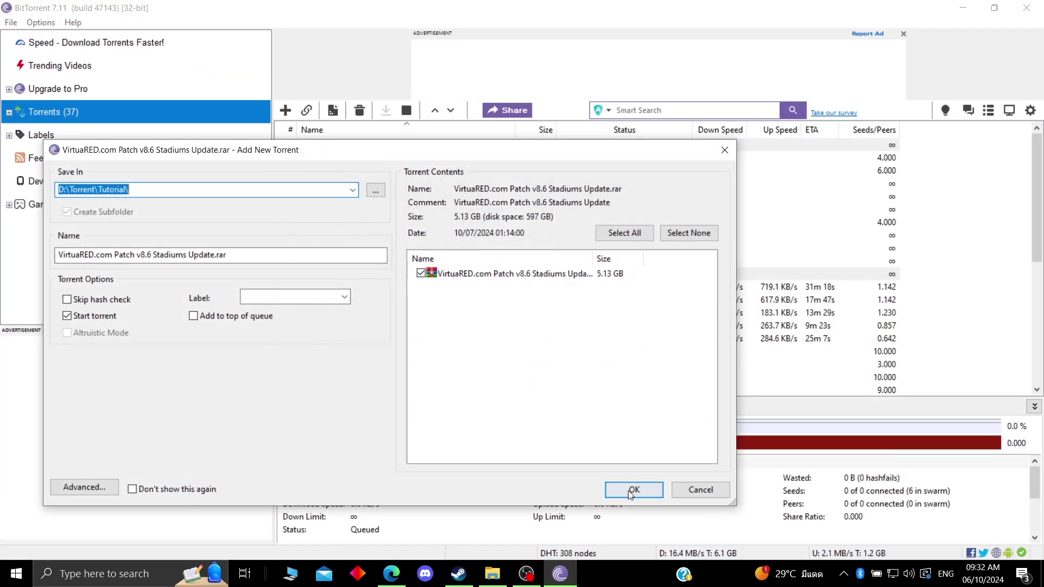
click(628, 491)
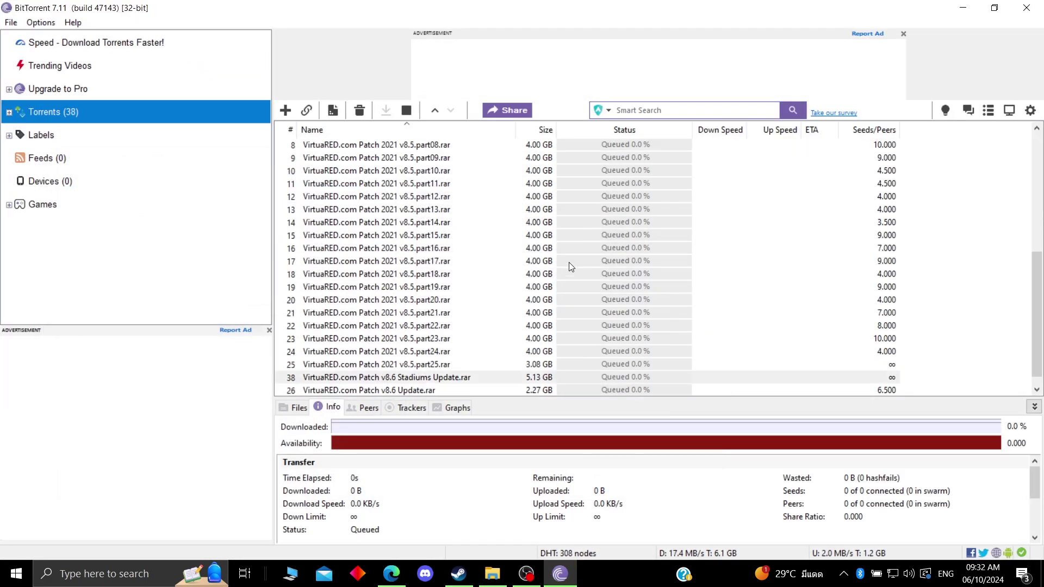
In File Explorer's main folder, extract VirtuaRED.com Patch 2021 v8.5.part01.rar into the same folder.
click(805, 327)
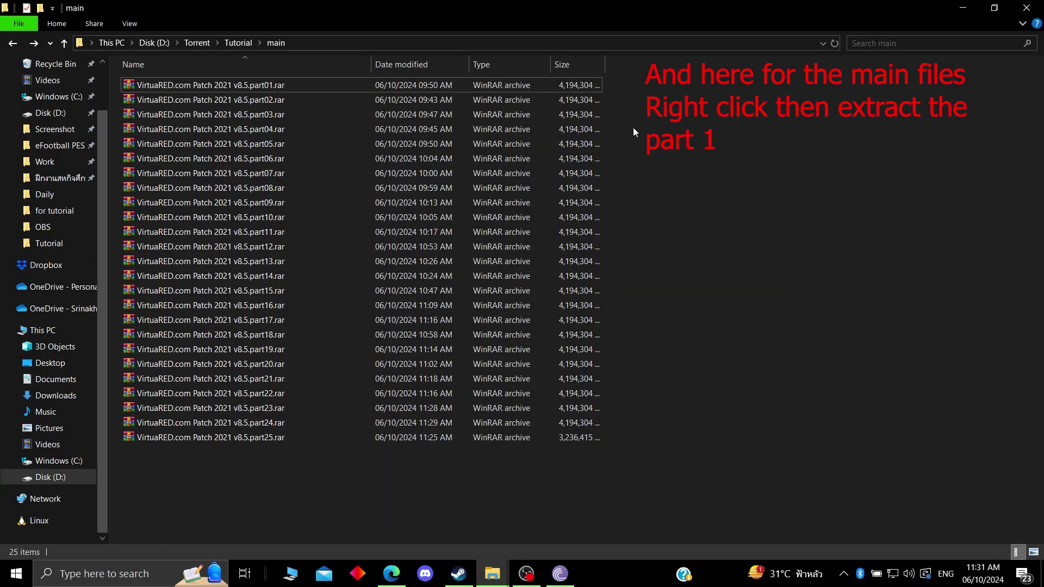
drag(234, 492, 283, 104)
click(776, 240)
click(207, 85)
right_click(207, 85)
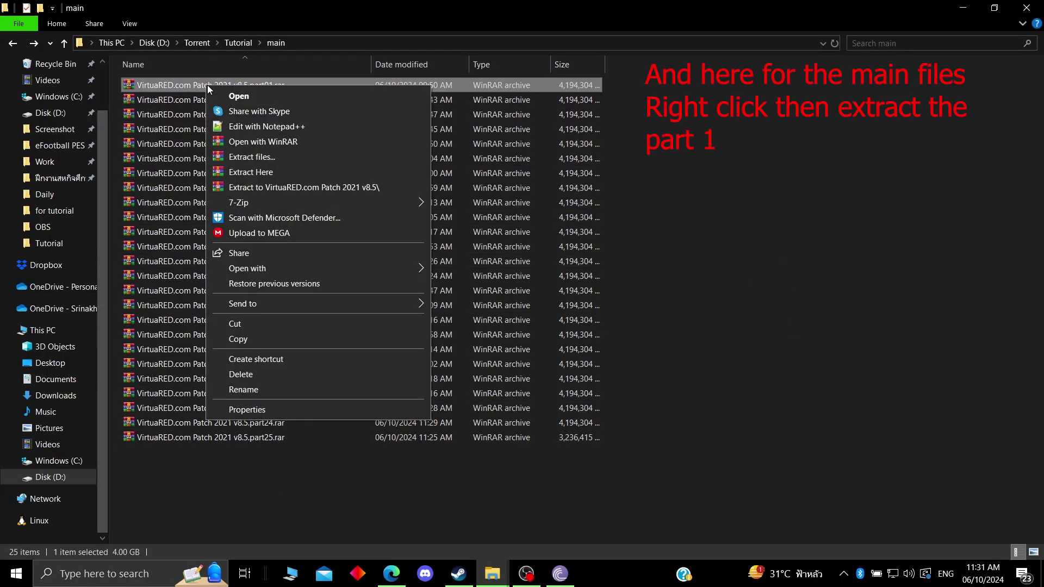
click(270, 173)
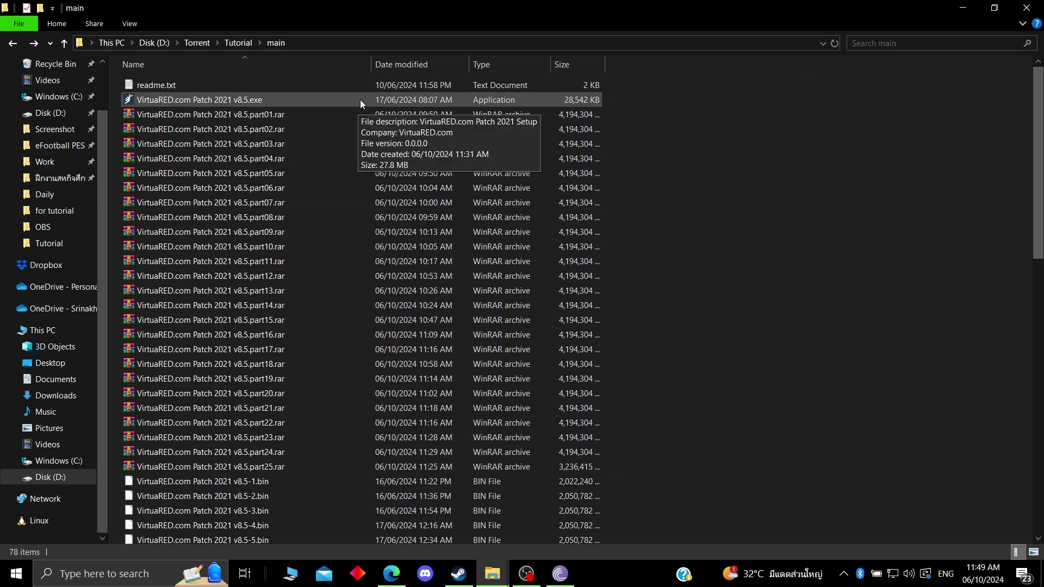
Look through the setup application and .bin files extracted into the main folder.
drag(1037, 113, 1039, 293)
scroll(272, 120, up, 2)
scroll(266, 162, down, 1)
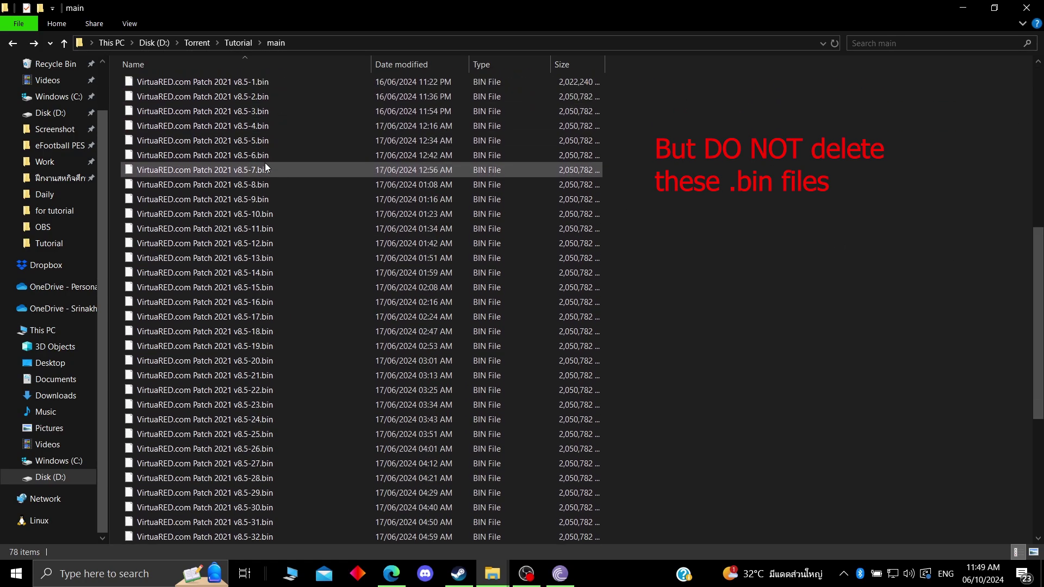
scroll(869, 363, up, 9)
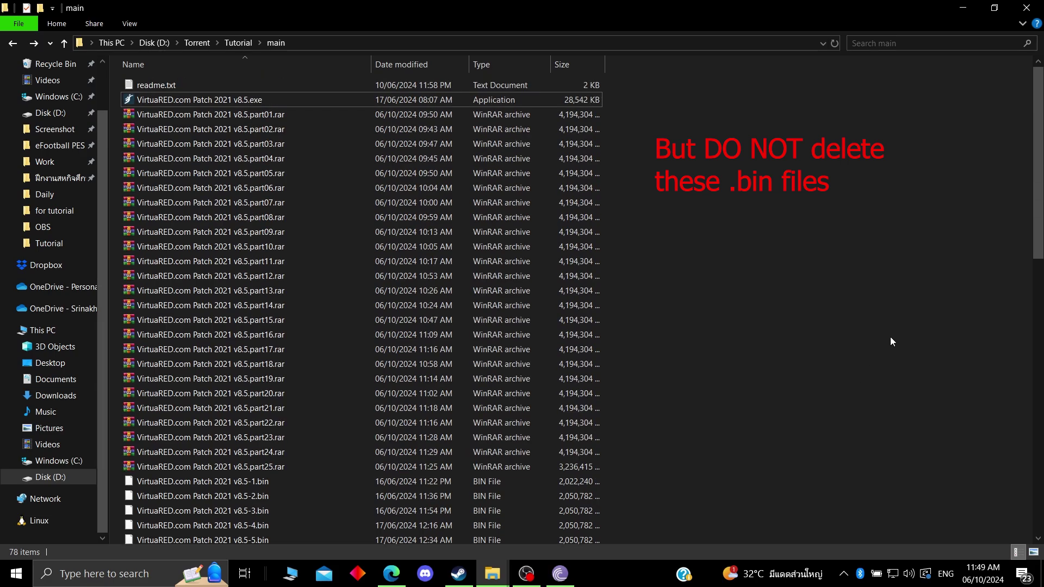
Open readme.txt from the main folder, read through it and close it.
double_click(214, 87)
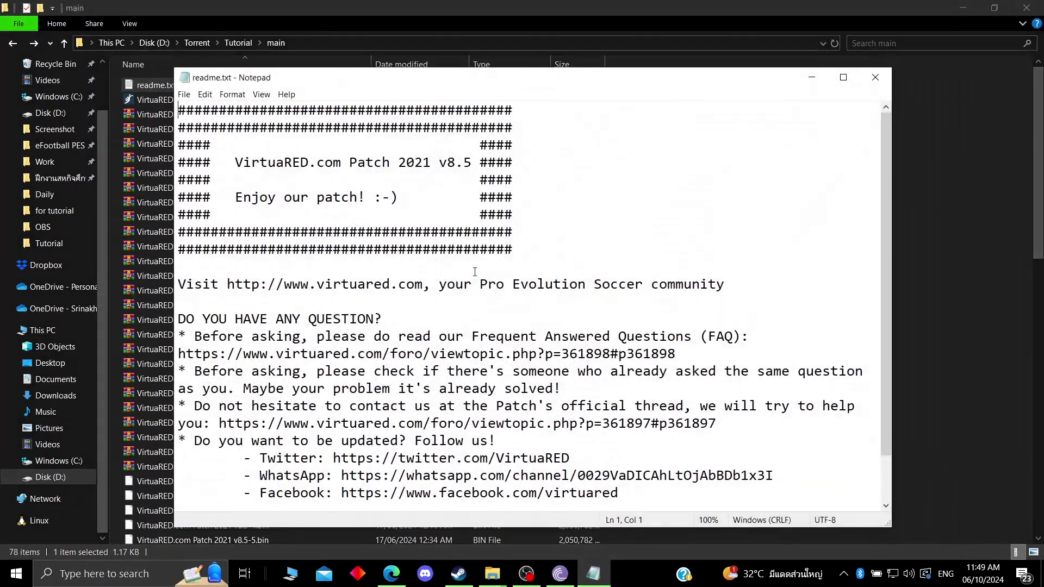
scroll(475, 272, down, 1)
scroll(840, 191, up, 1)
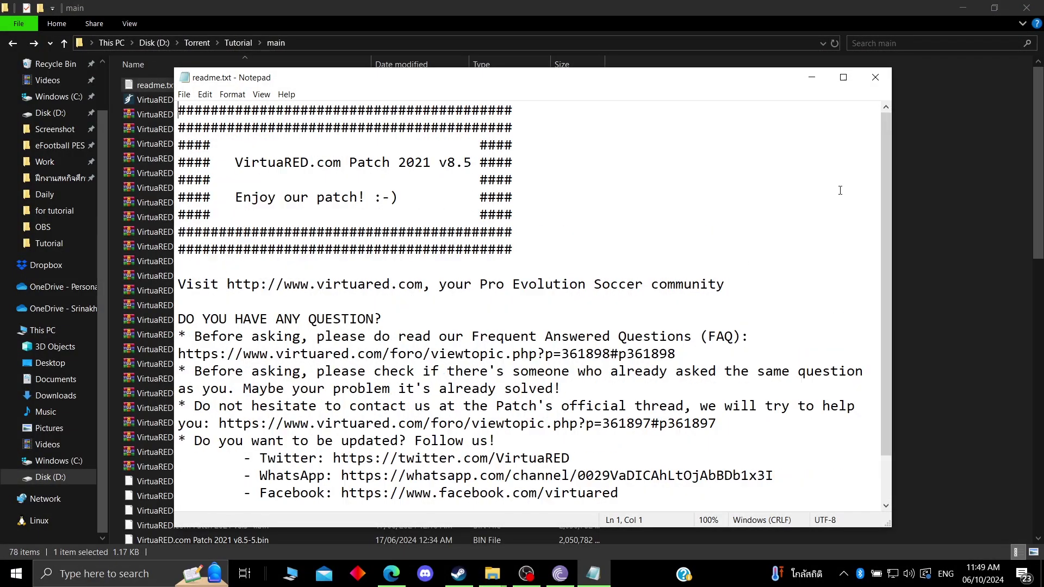
click(876, 79)
Permanently delete the 25 VirtuaRED.com Patch 2021 v8.5 RAR archives, part01 to part25, from the main folder.
click(161, 114)
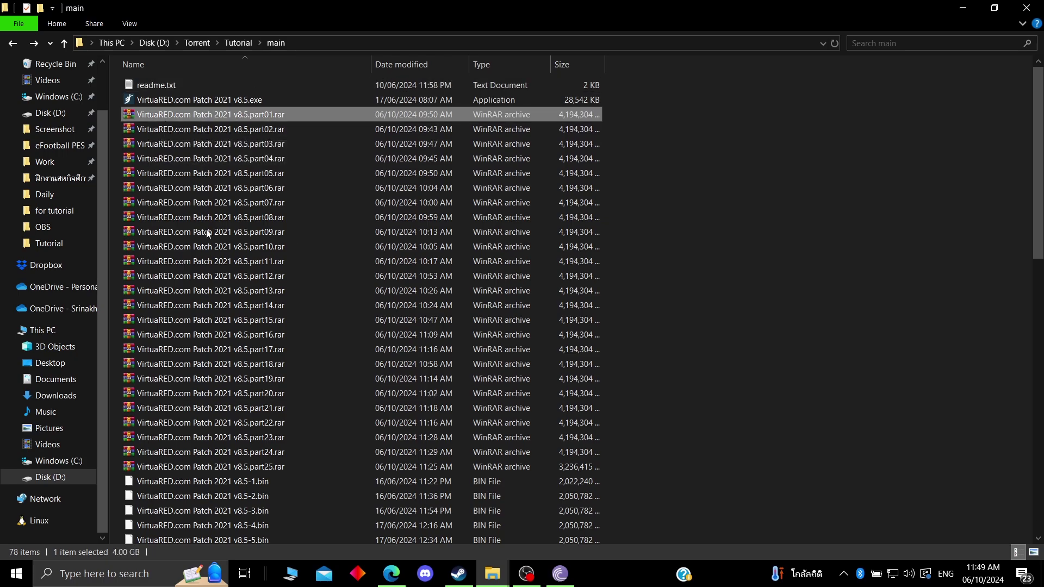
shift+click(271, 467)
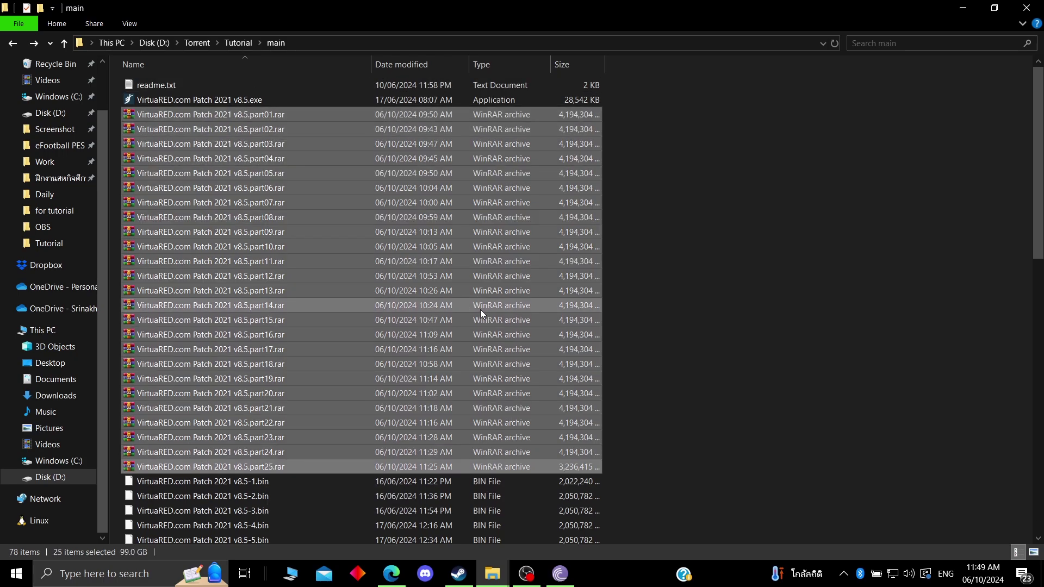
key(shift+Delete)
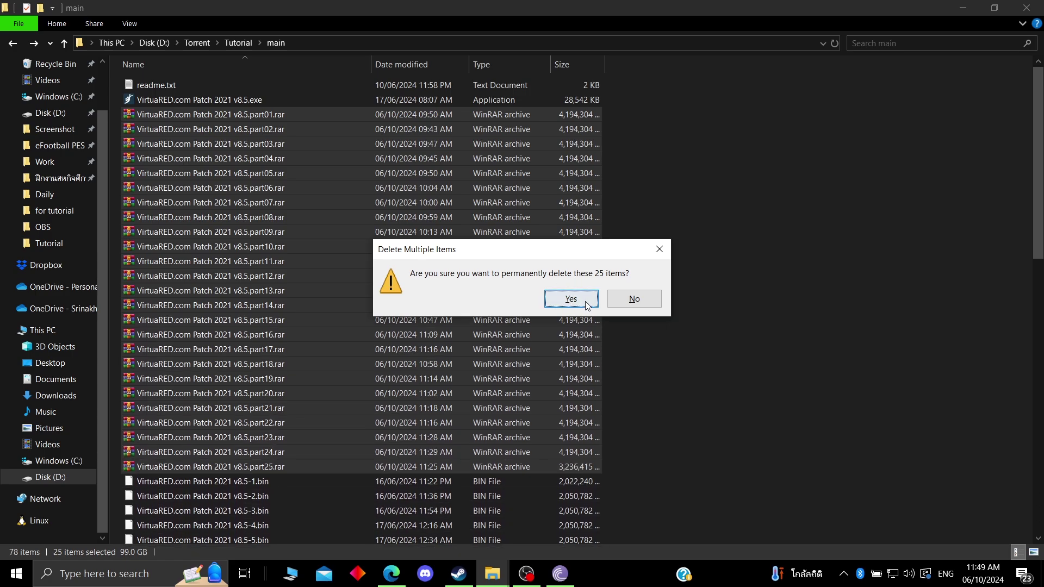
click(571, 299)
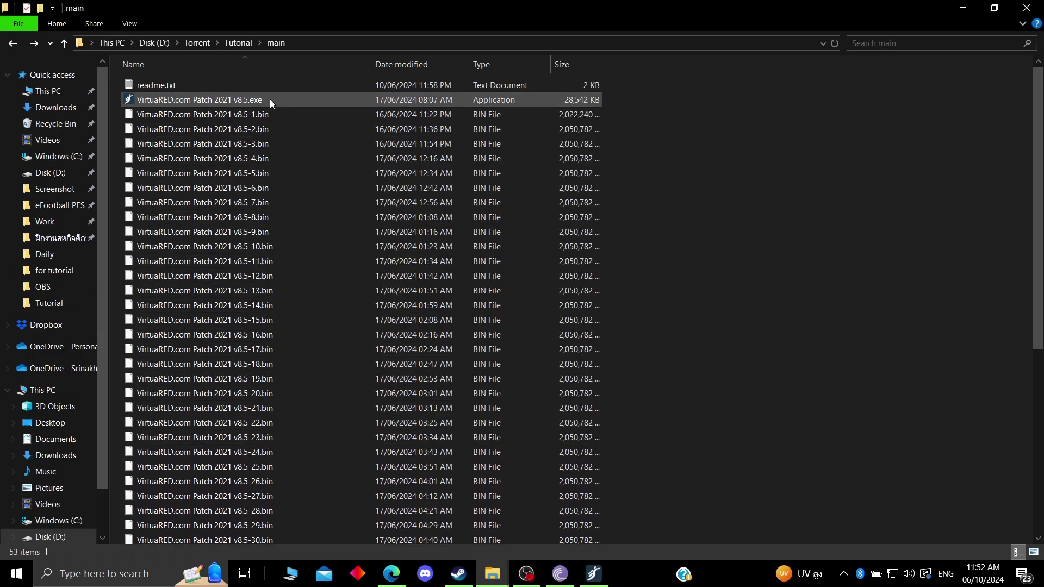
Launch VirtuaRED.com Patch 2021 v8.5.exe and set its destination to D:\SteamLibrary\steamapps\common\eFootball PES 2021.
click(271, 99)
right_click(272, 99)
click(316, 125)
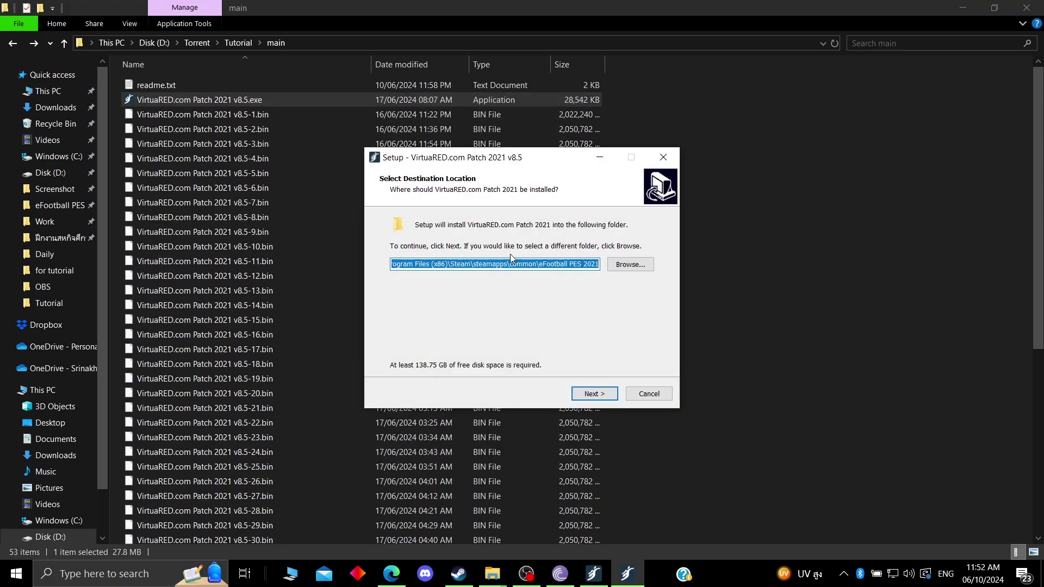
click(623, 267)
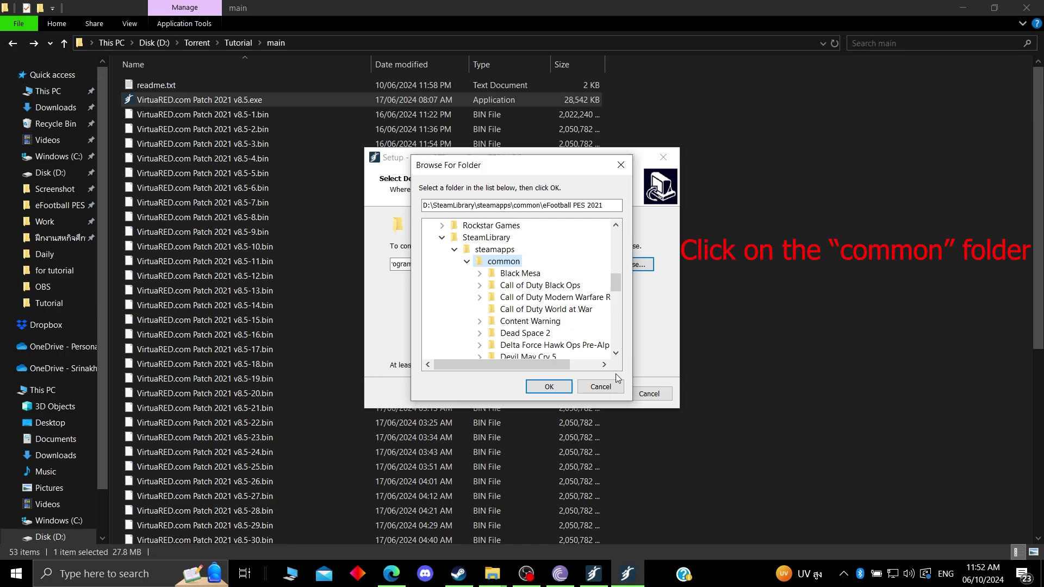
click(549, 387)
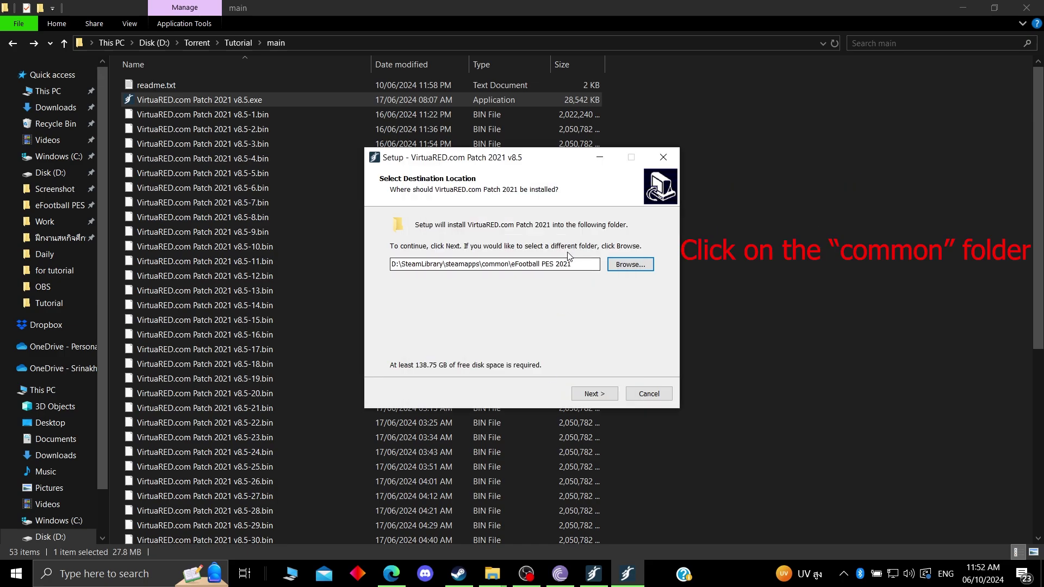
Accept installing into the existing game folder, run the v8.5 patch installation and finish the setup wizard.
click(590, 395)
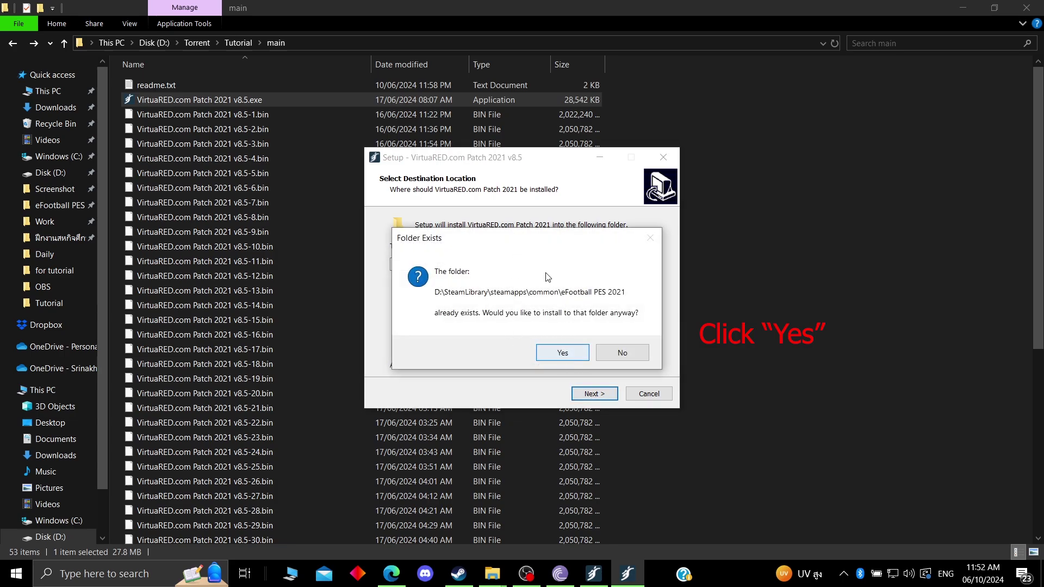
click(572, 357)
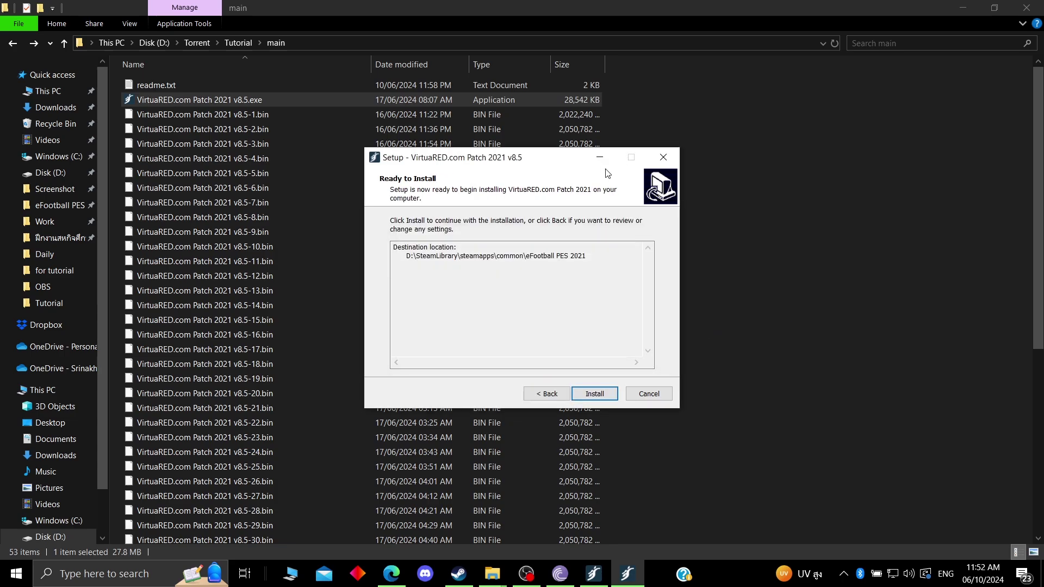
click(594, 394)
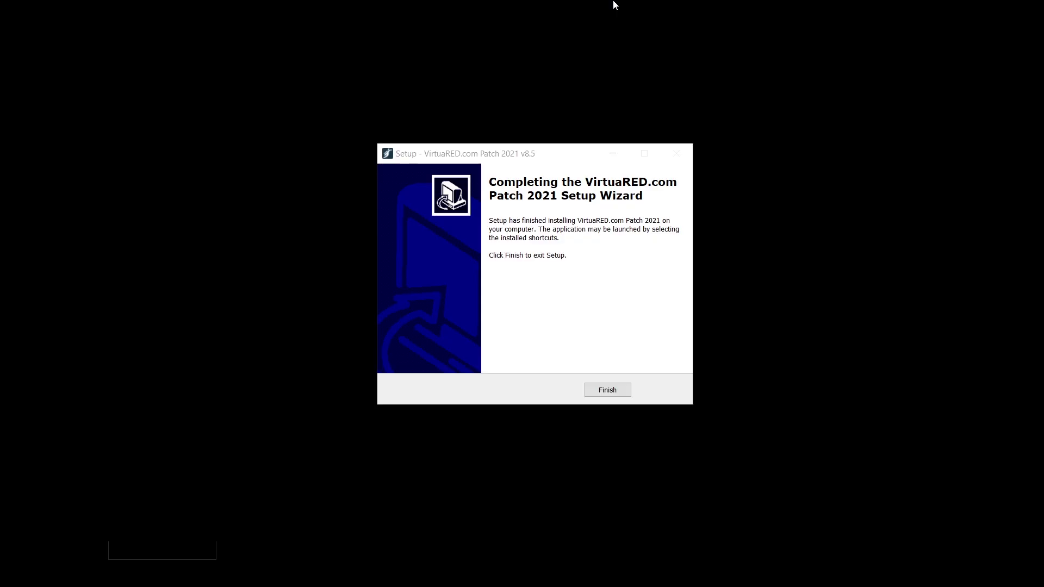
click(605, 392)
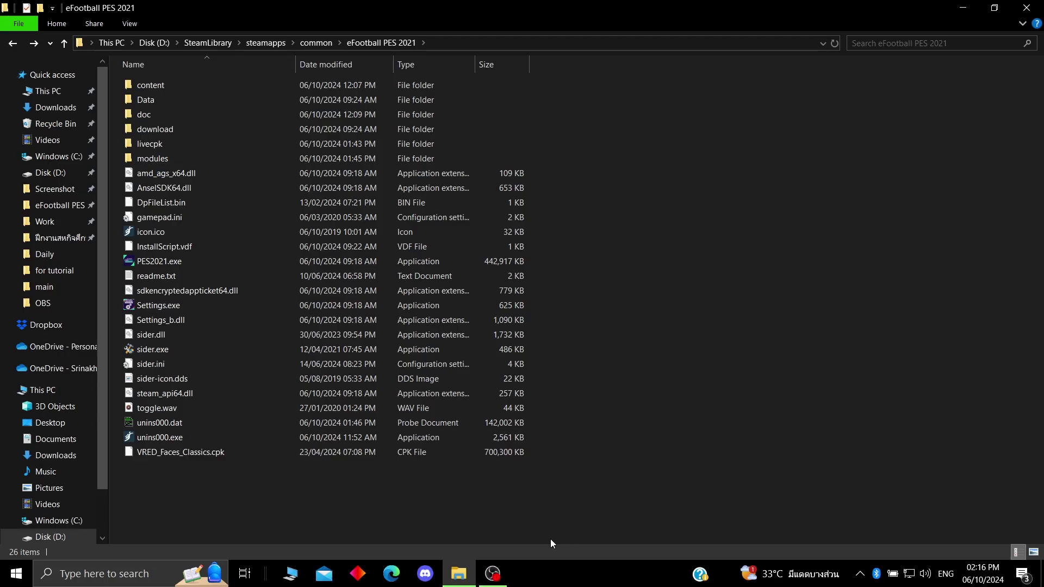
Look through the content folder inside the eFootball PES 2021 game folder and go back.
double_click(188, 88)
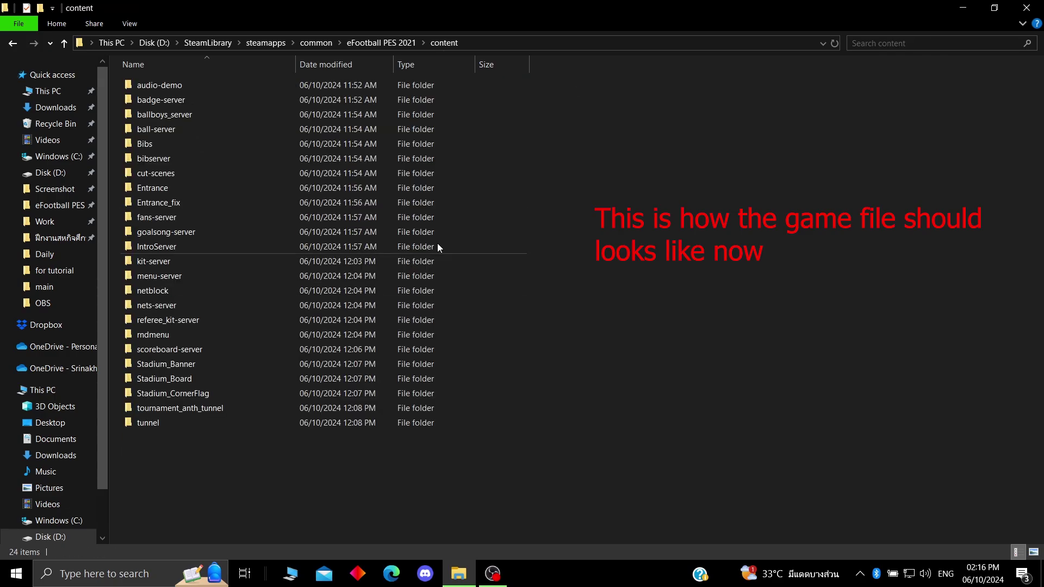
click(7, 43)
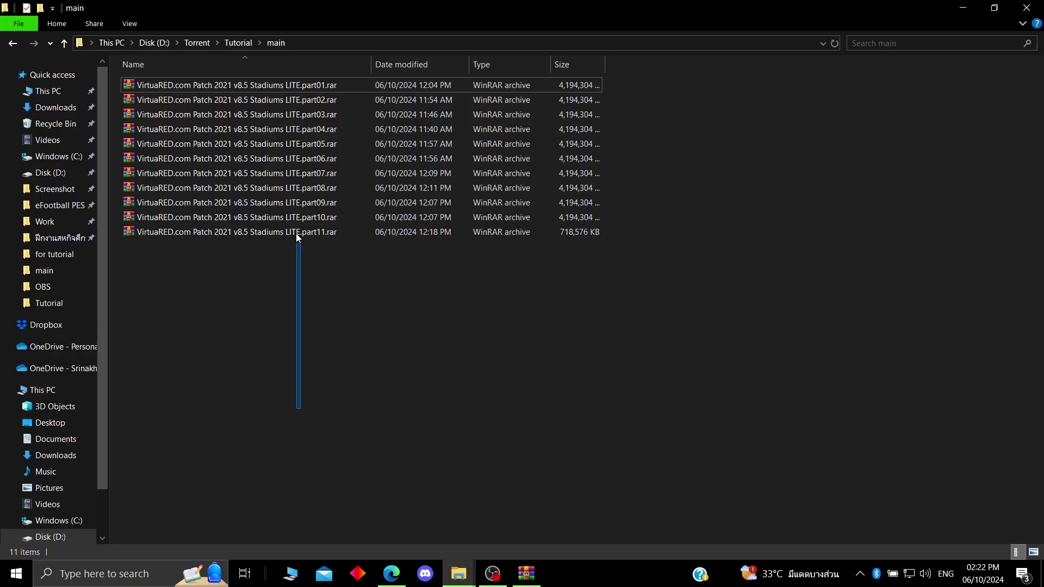
Review the Stadiums v8.5 LITE archives in the main folder and their torrent links on the Evo-Web thread in Edge.
key(ctrl+a)
click(415, 517)
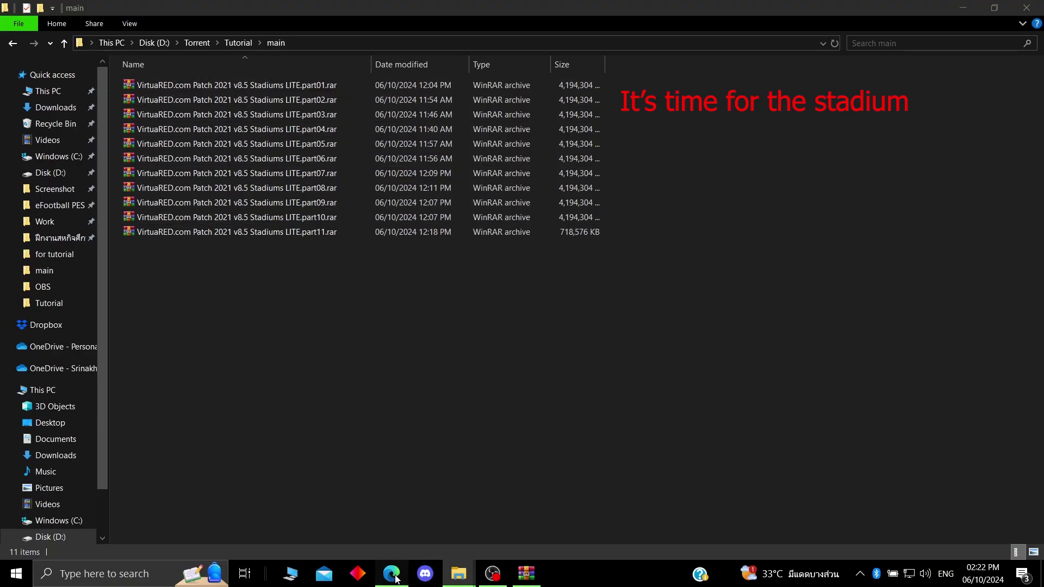
click(396, 580)
drag(658, 465, 297, 441)
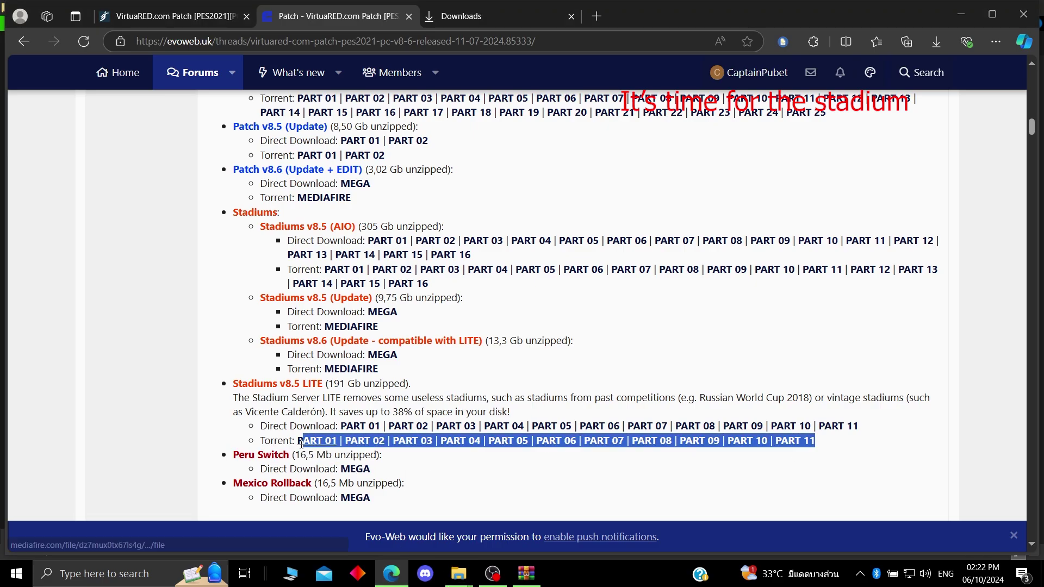
click(612, 494)
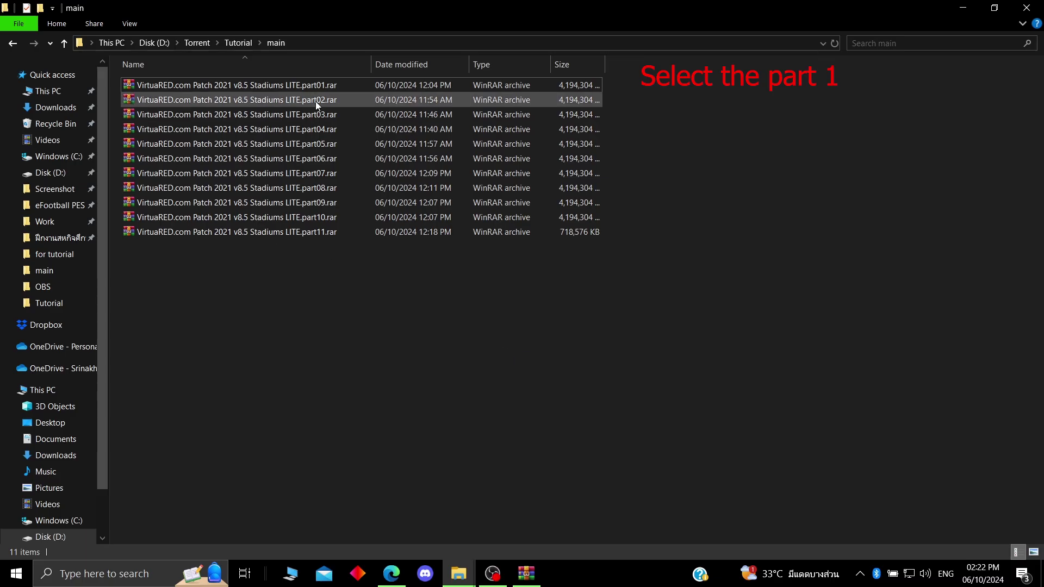
Extract VirtuaRED.com Patch 2021 v8.5 Stadiums LITE.part01.rar to D:\SteamLibrary\steamapps\common\eFootball PES 2021\content.
click(325, 87)
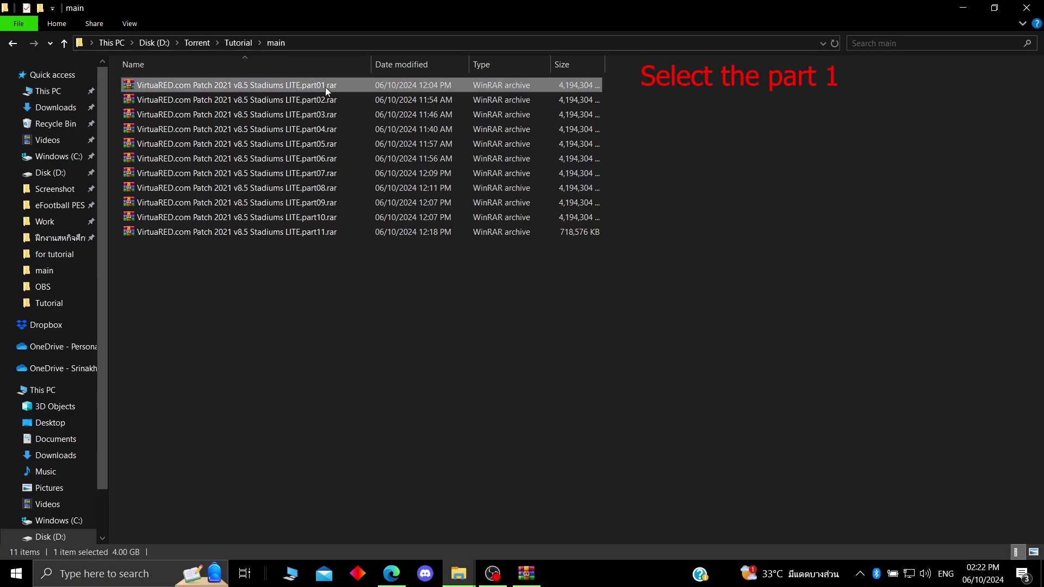
right_click(326, 87)
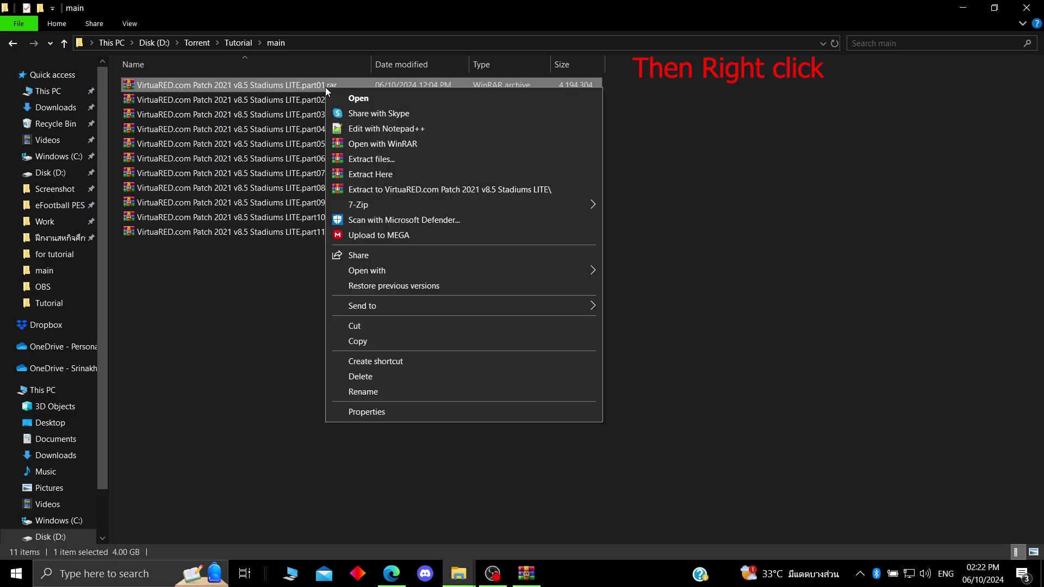
click(370, 155)
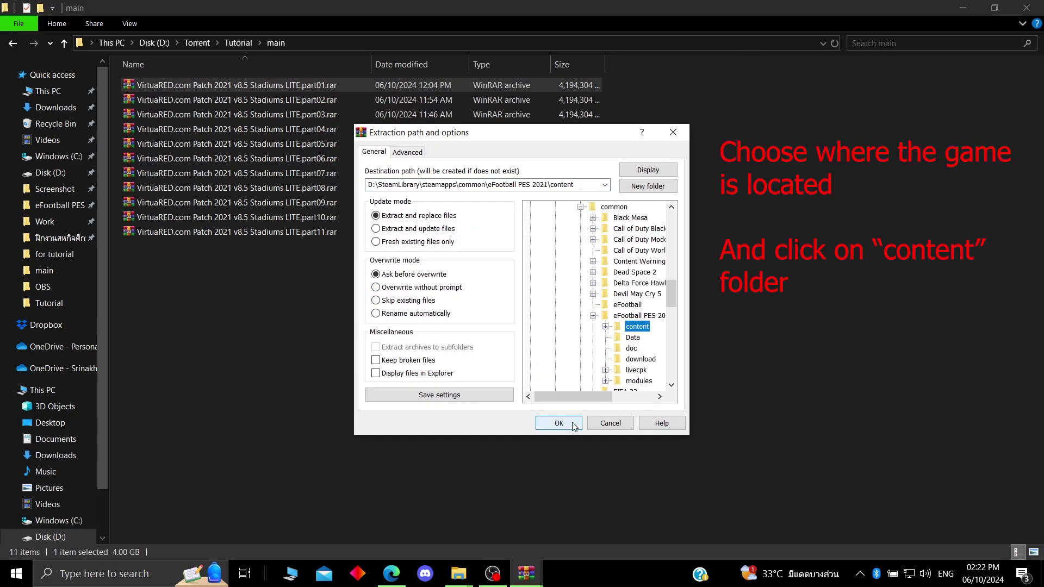
click(623, 422)
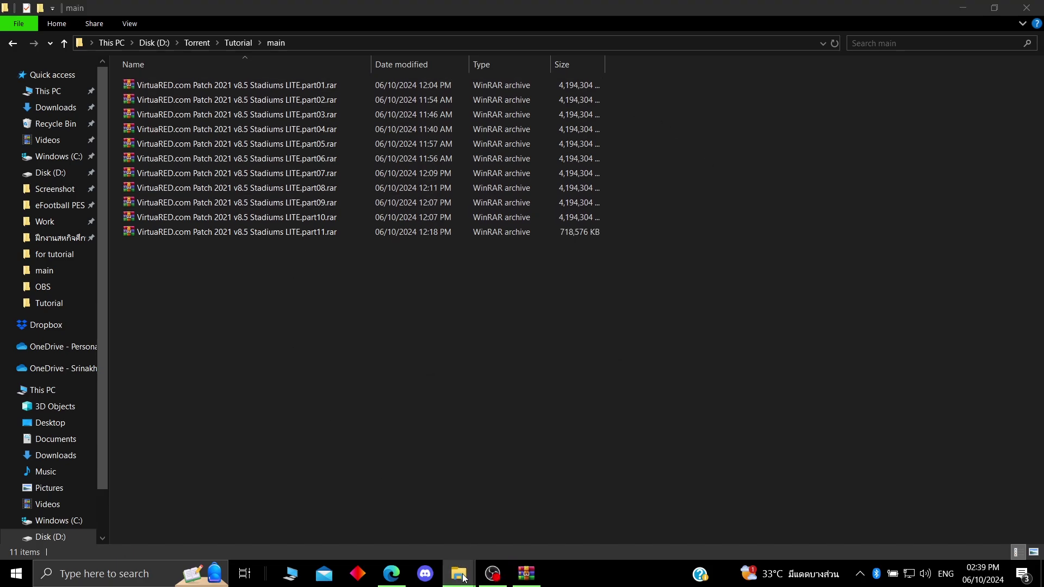
Open content\stadium-server in the game folder and look through the extracted stadium folders.
mouse_move(459, 574)
click(565, 514)
double_click(165, 87)
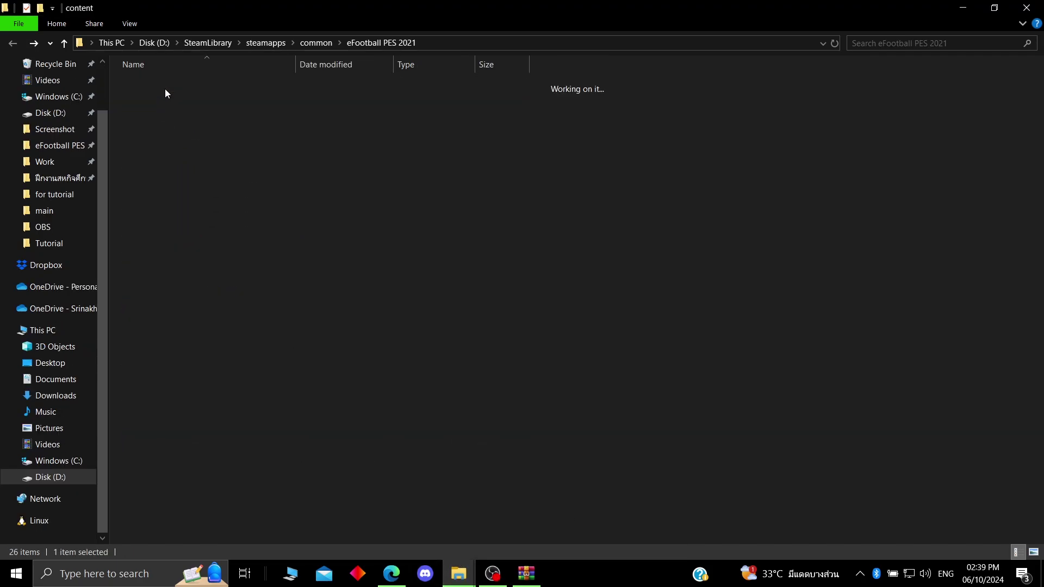
double_click(205, 411)
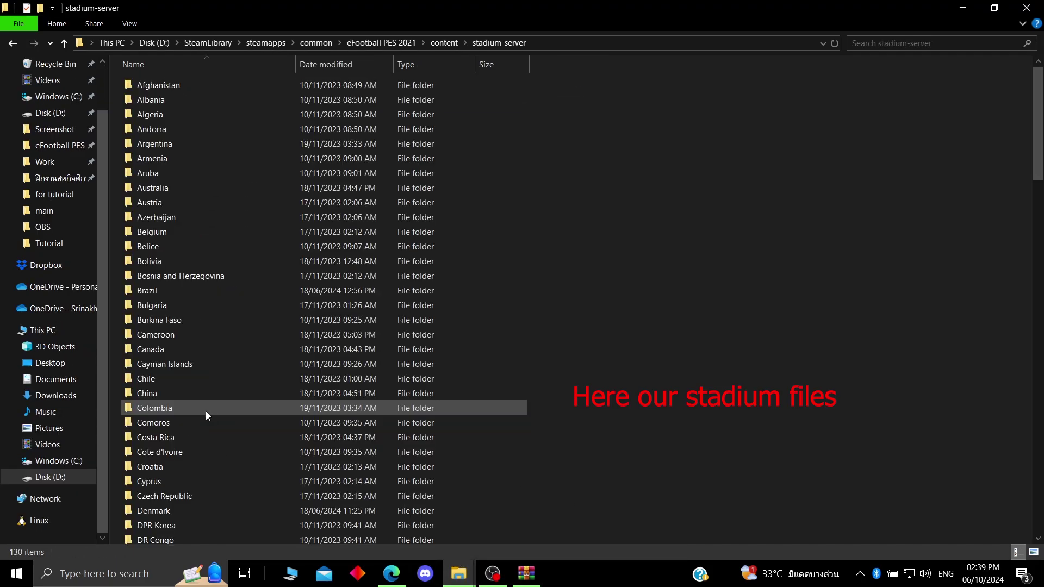
drag(1039, 116, 1036, 478)
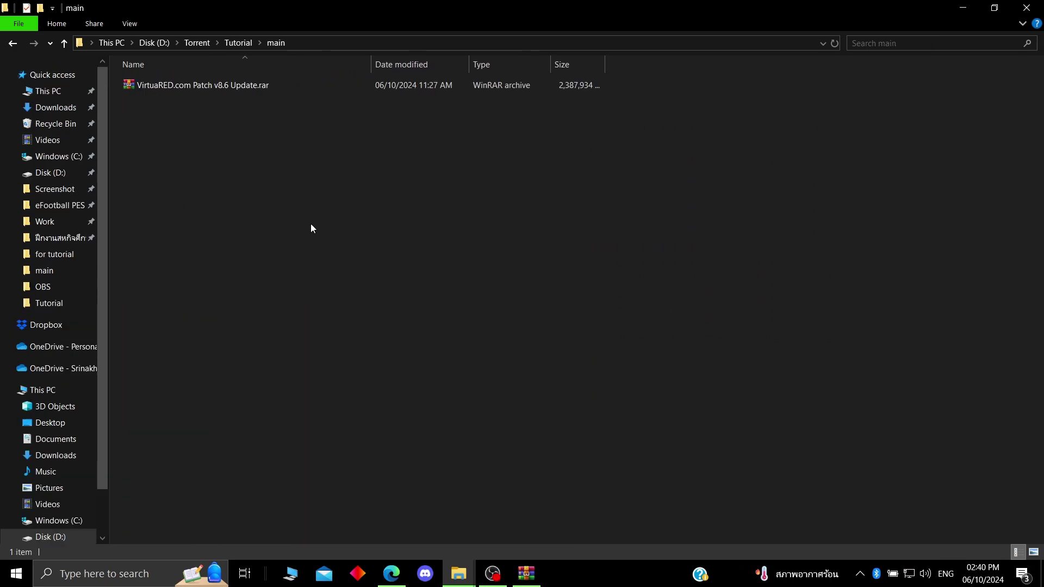
Open VirtuaRED.com Patch v8.6 Update.rar in WinRAR and read read_before_installing.txt from its VirtuaRED.com Patch v8.6 Update folder.
click(229, 90)
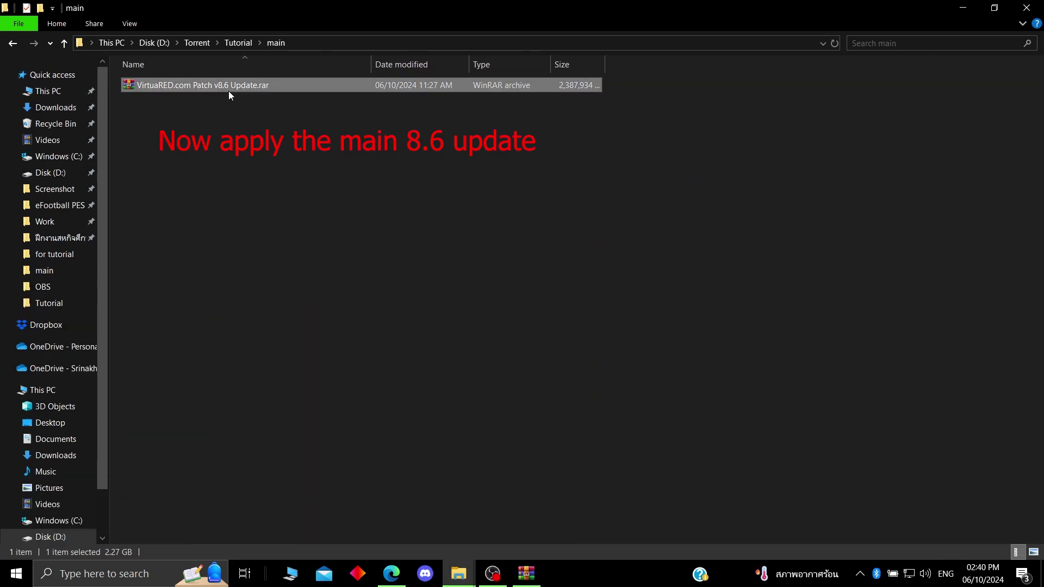
right_click(240, 87)
click(274, 137)
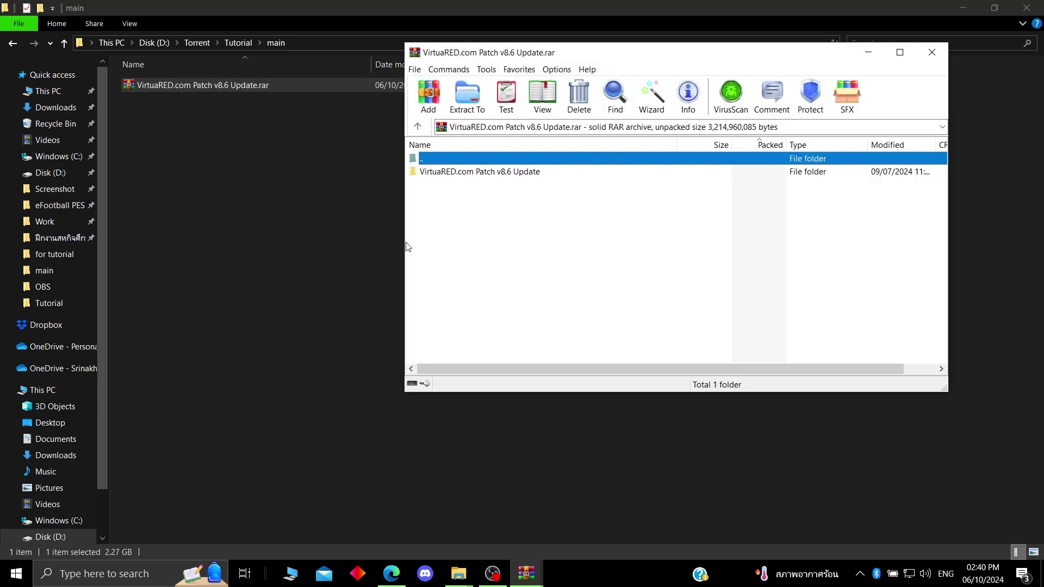
double_click(511, 173)
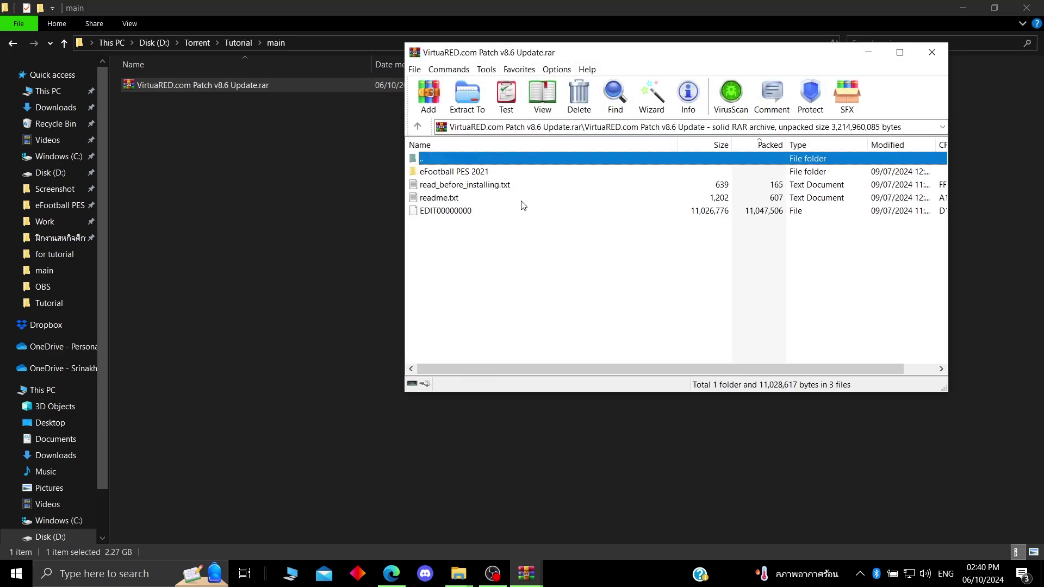
double_click(442, 186)
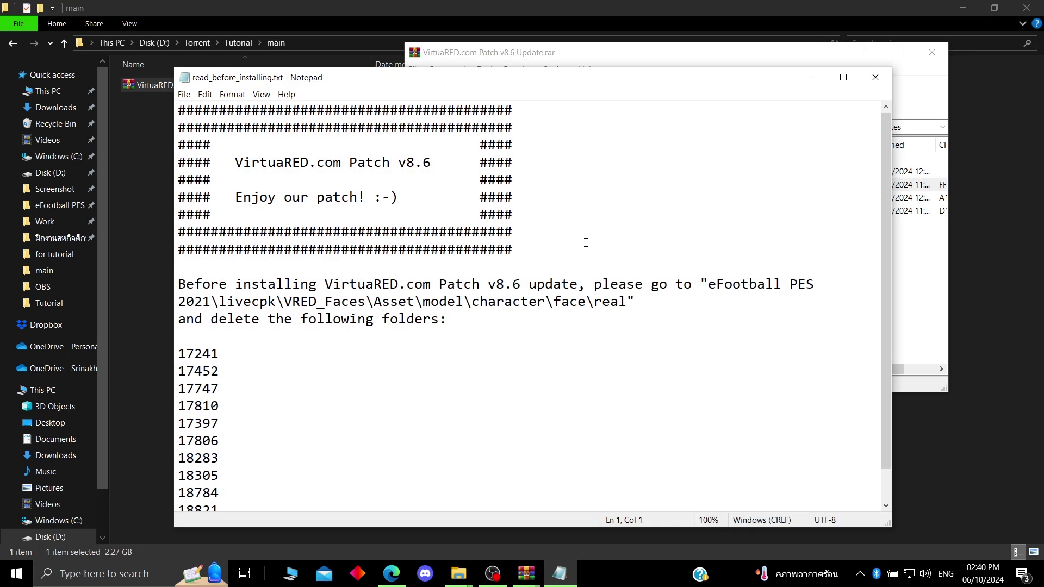
drag(883, 149, 885, 182)
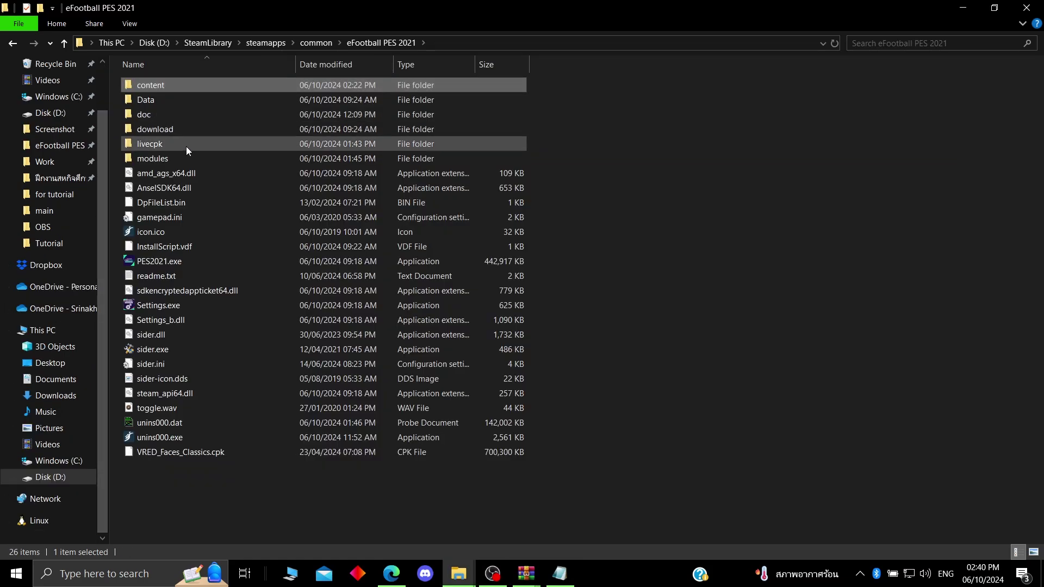
Open livecpk\VRED_Faces\Asset\model\character\face\real in the game folder and place it side by side with read_before_installing.txt.
double_click(187, 145)
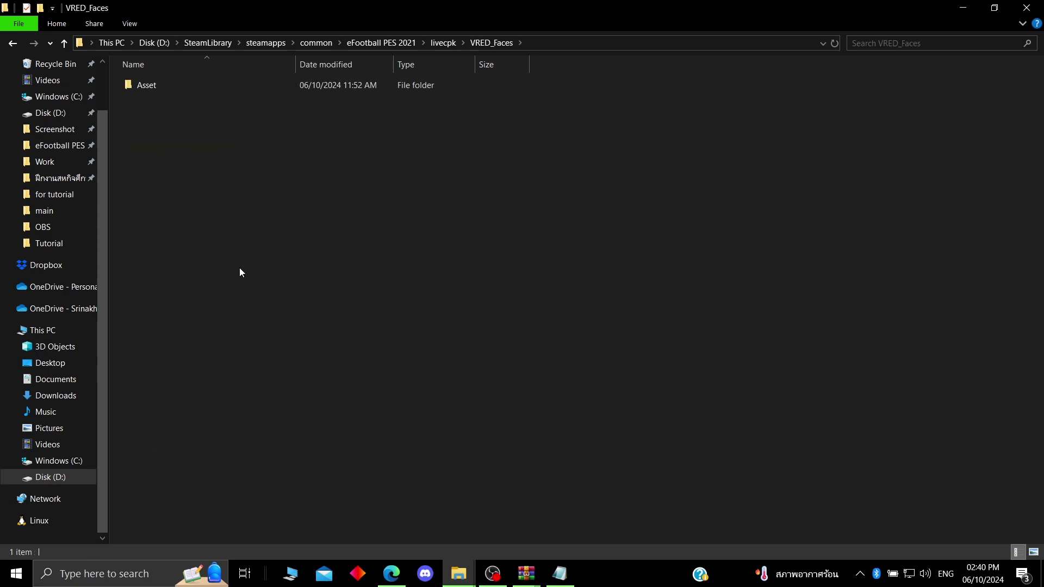
double_click(190, 86)
double_click(205, 90)
double_click(205, 90)
double_click(205, 89)
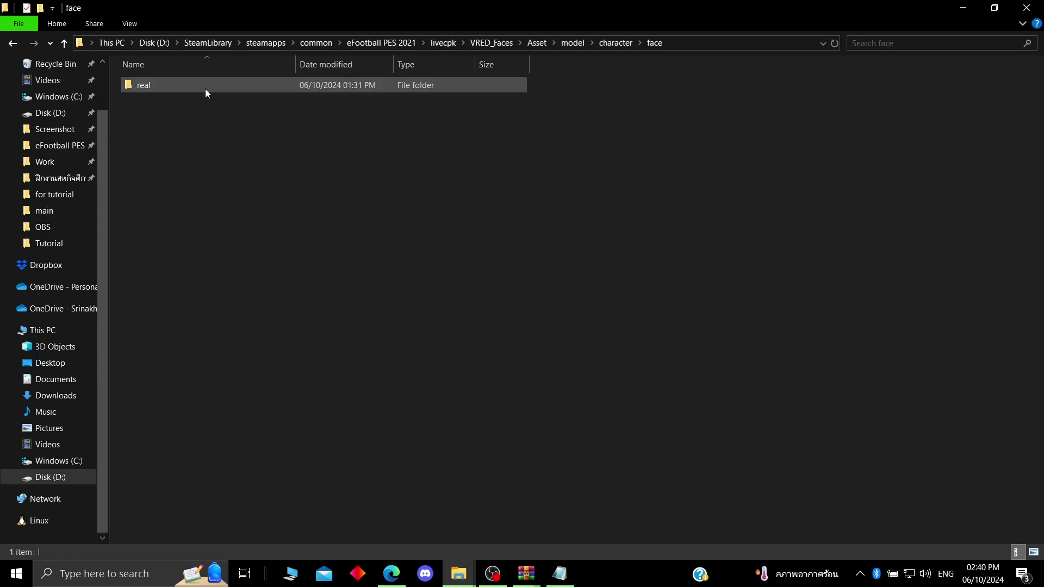
double_click(205, 90)
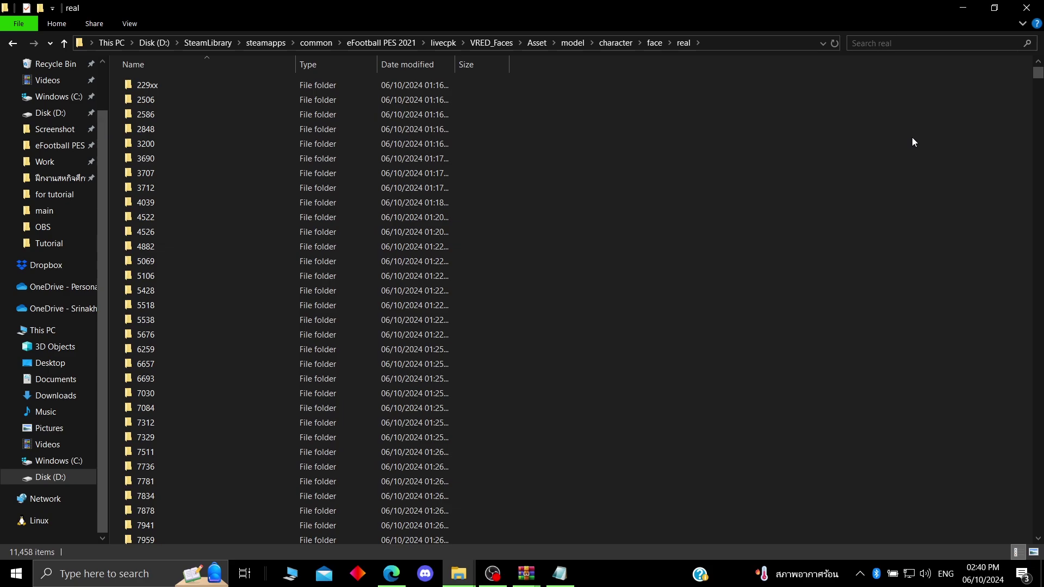
key(super+Left)
click(768, 315)
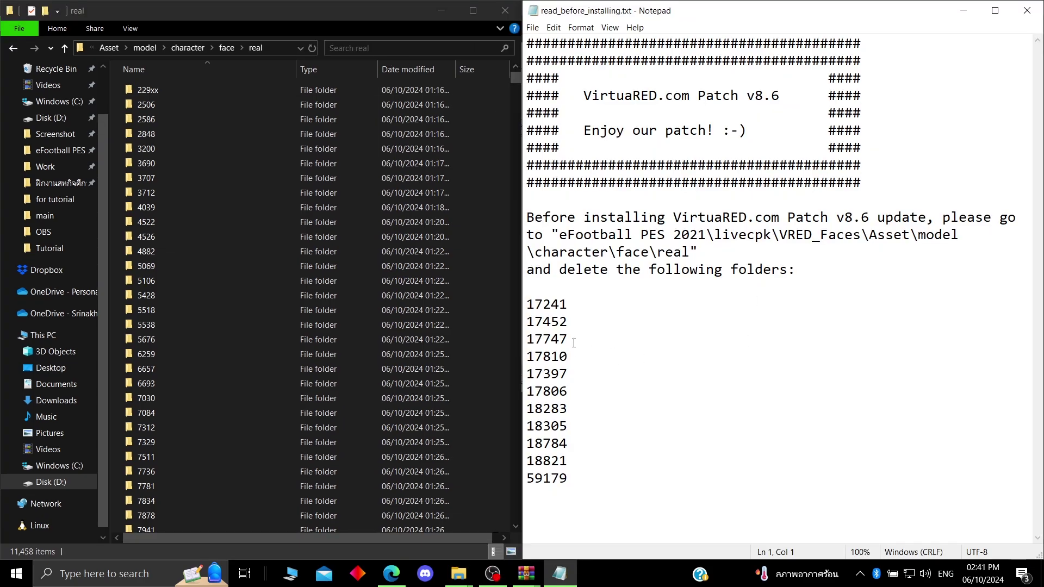
Search the real folder for the listed face folders, such as 17241 and 17397, and permanently delete folder 17397.
click(439, 50)
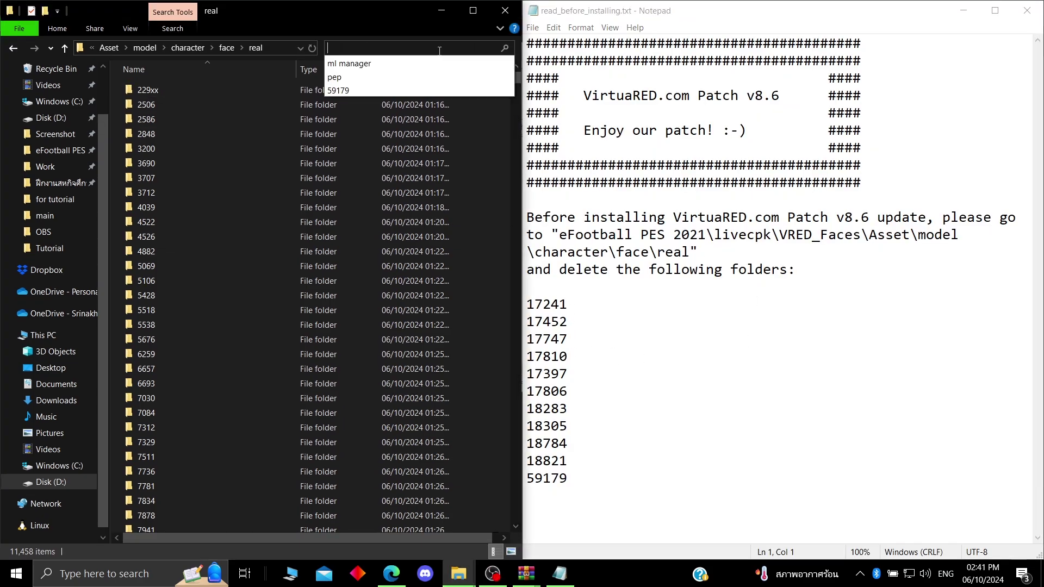
text(17241)
click(396, 63)
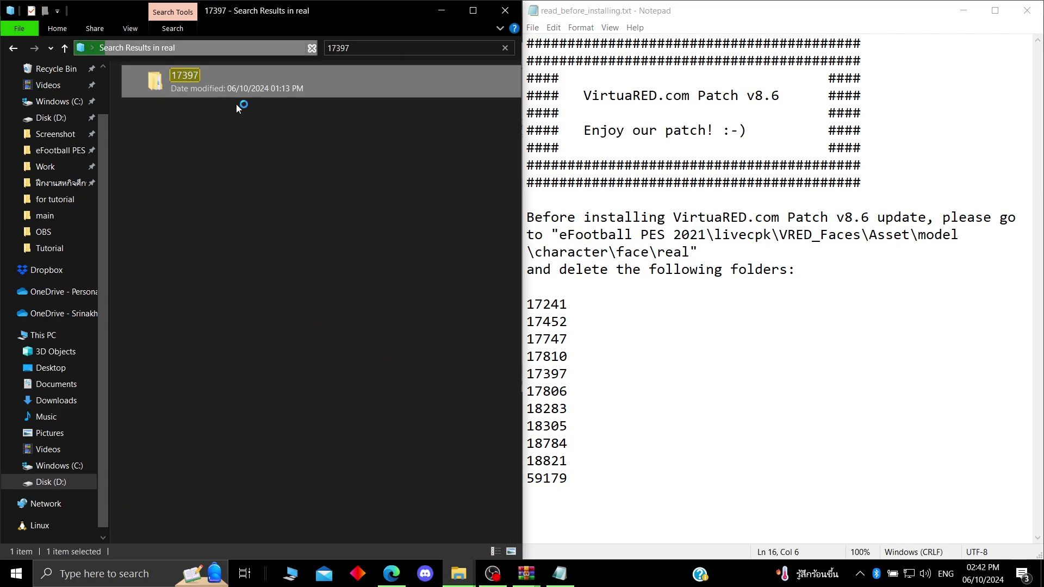
key(shift+Delete)
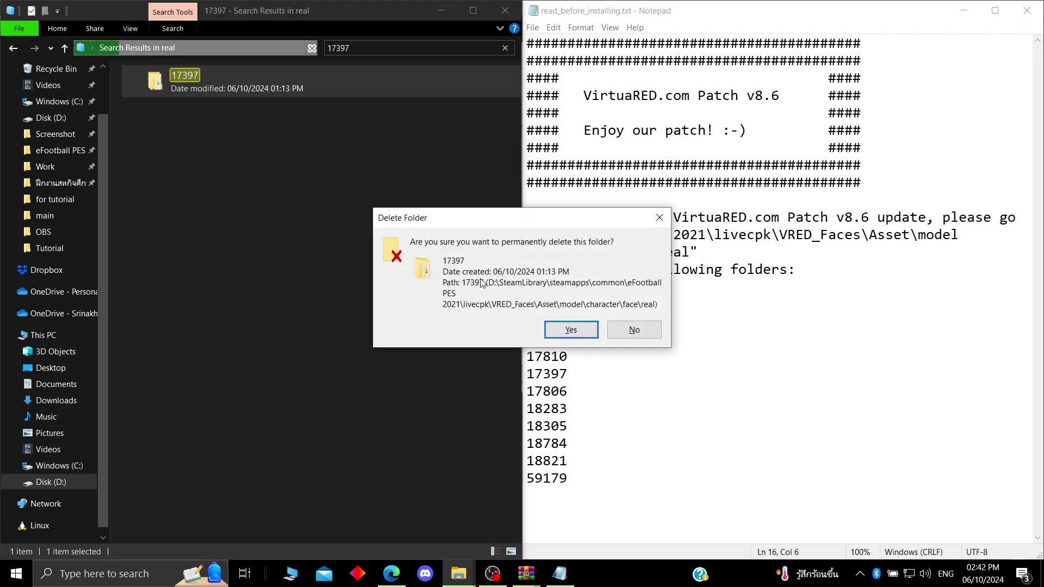
key(Return)
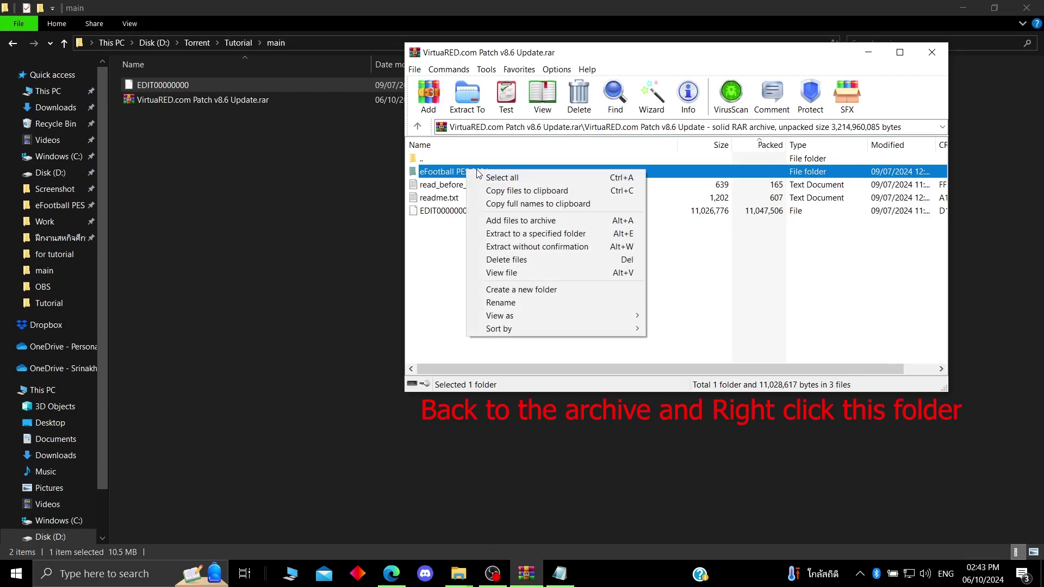
Extract the eFootball PES 2021 folder from VirtuaRED.com Patch v8.6 Update.rar to D:\SteamLibrary\steamapps\common, replacing existing files.
click(516, 234)
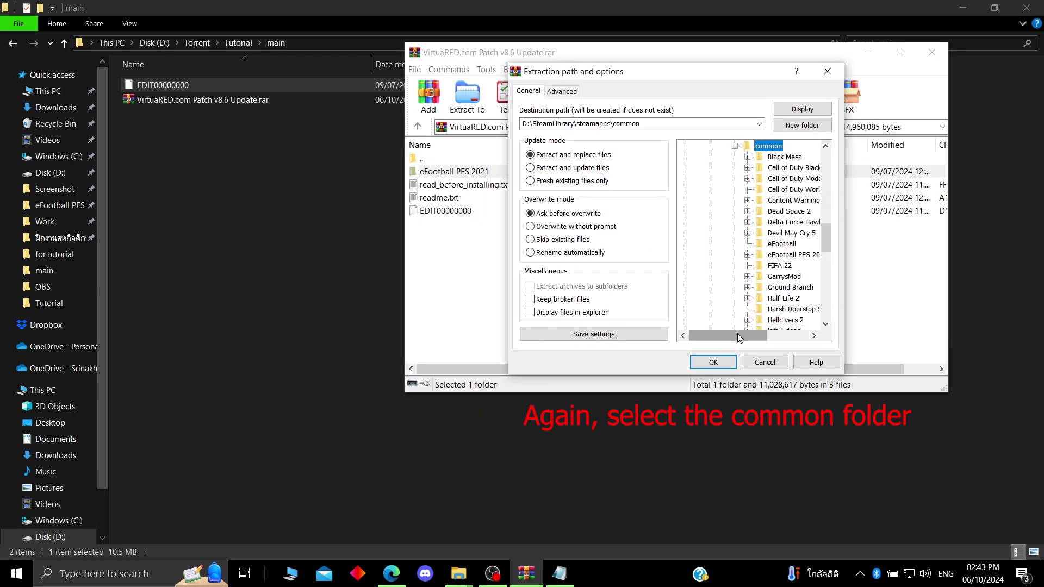
drag(737, 334, 750, 335)
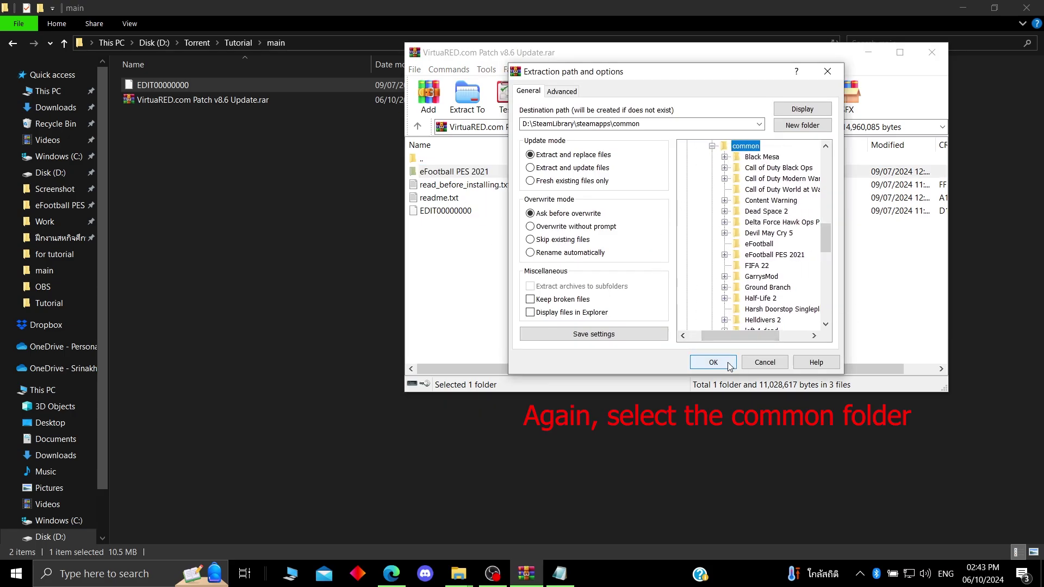
click(714, 363)
click(652, 291)
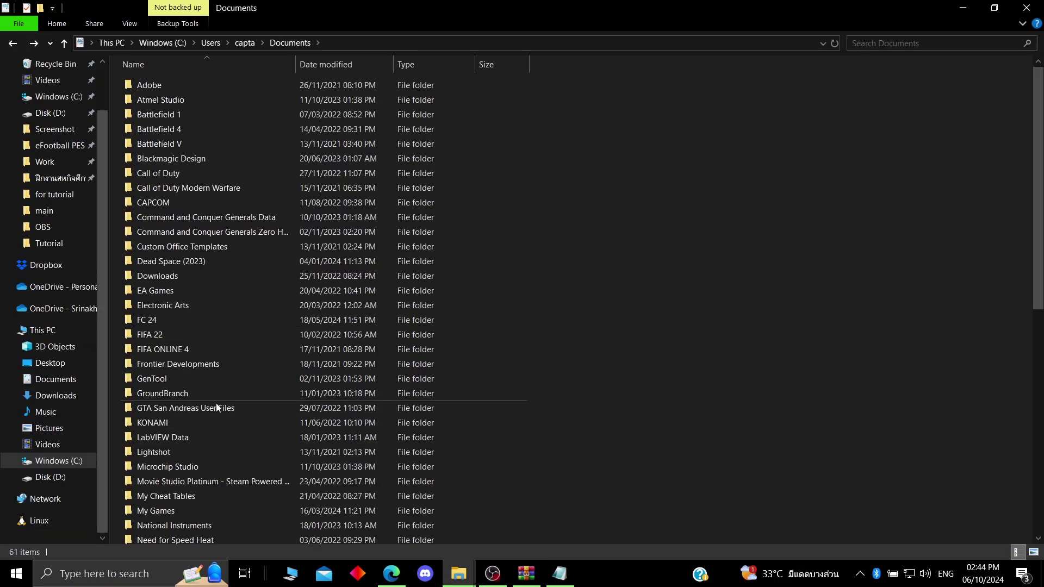
Open the save folder under Documents\KONAMI\eFootball PES 2021 SEASON UPDATE and paste the EDIT00000000 file into it.
double_click(194, 416)
double_click(198, 100)
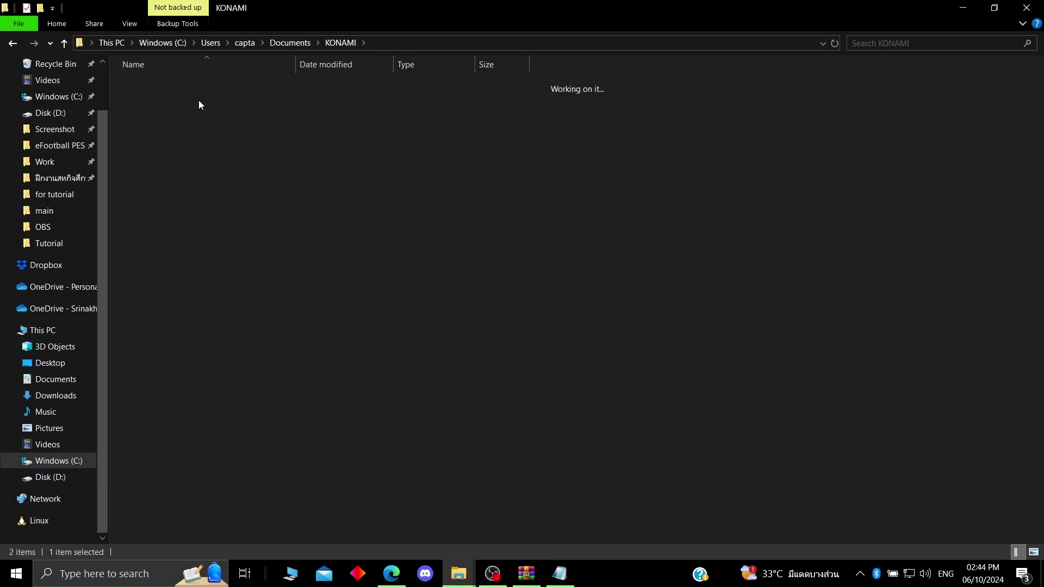
double_click(196, 83)
double_click(201, 84)
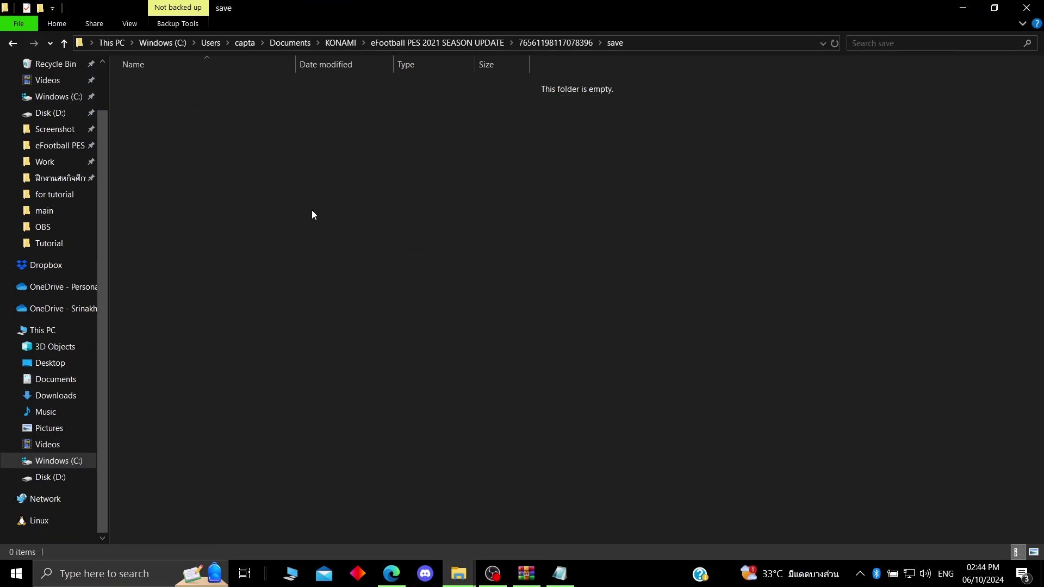
right_click(540, 136)
click(577, 253)
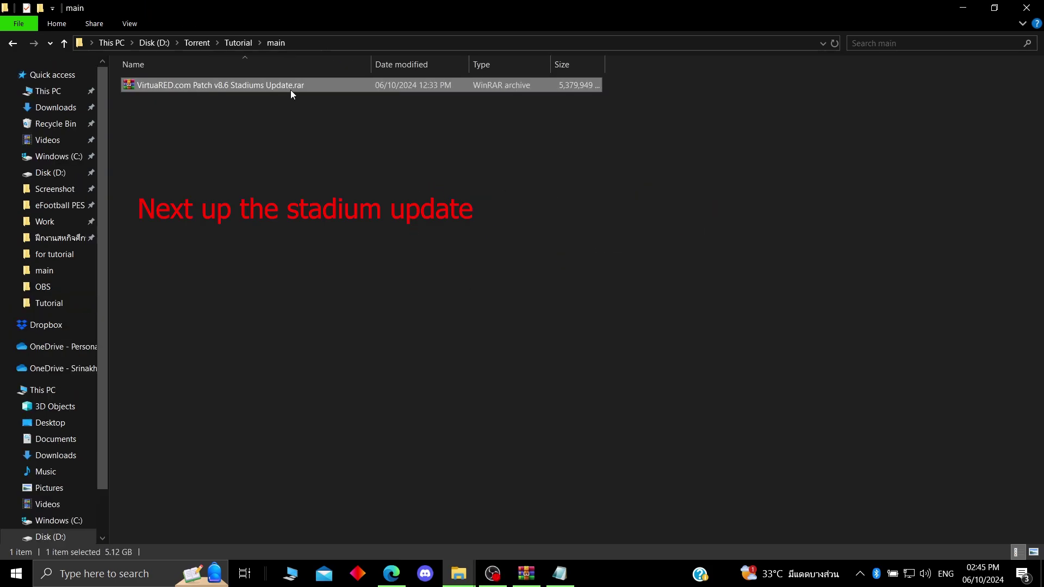
Open VirtuaRED.com Patch v8.6 Stadiums Update.rar in WinRAR and read read_before_installing.txt from its Stadiums Update folder.
double_click(291, 90)
double_click(557, 171)
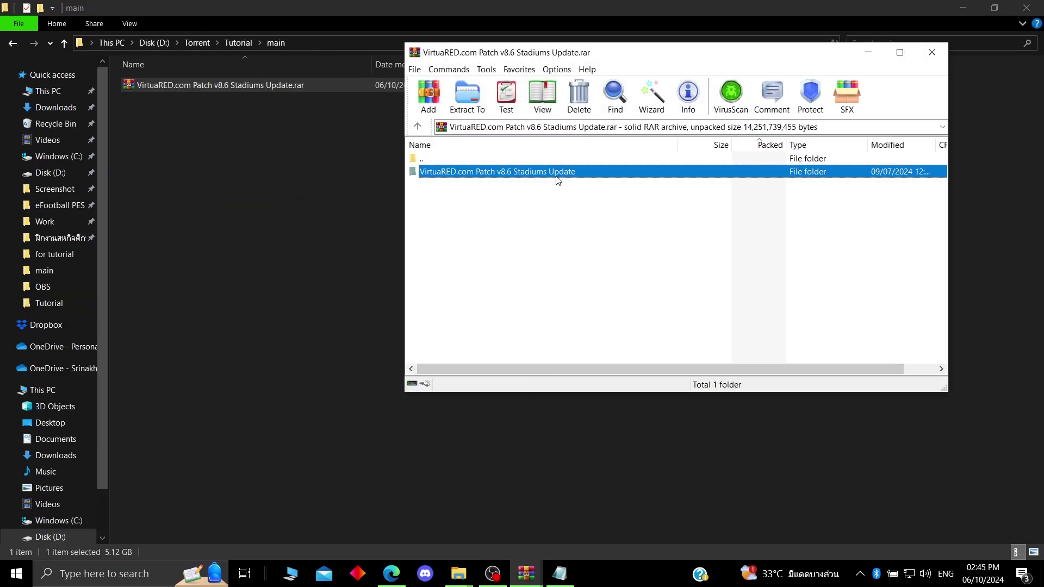
double_click(475, 185)
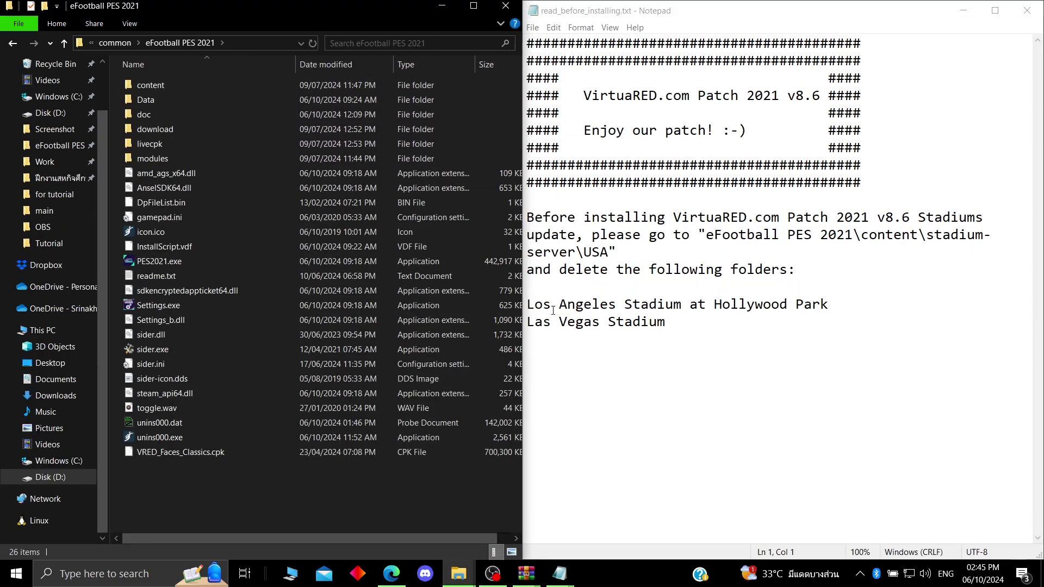
Open content\stadium-server\USA in the eFootball PES 2021 game folder.
double_click(168, 85)
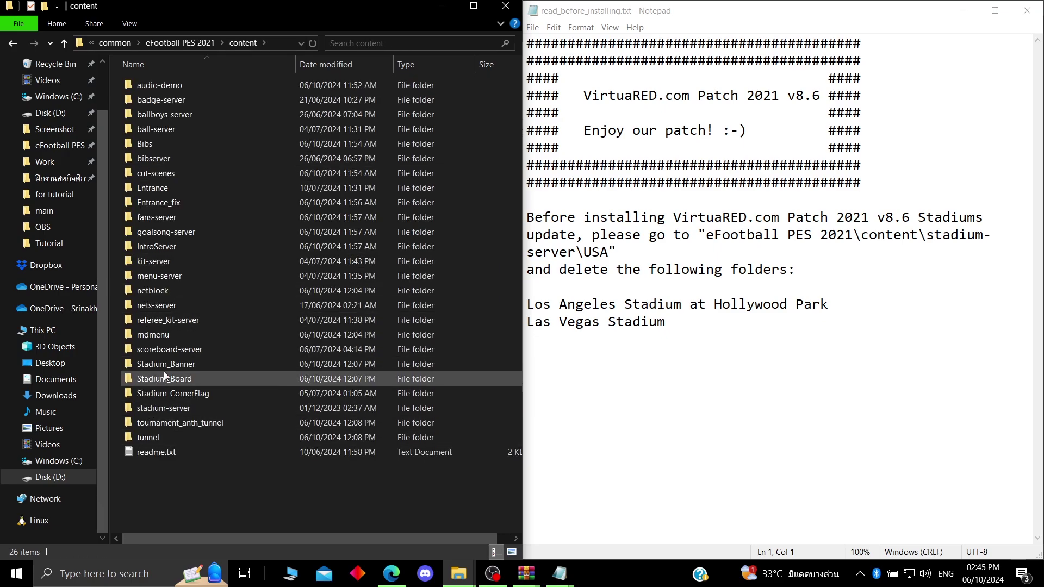
double_click(173, 406)
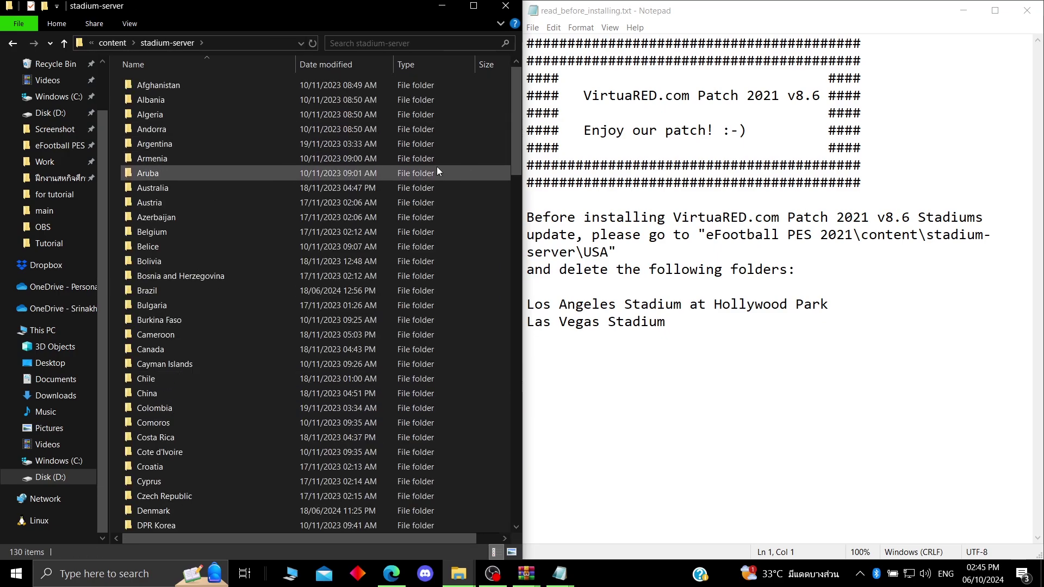
scroll(434, 172, down, 20)
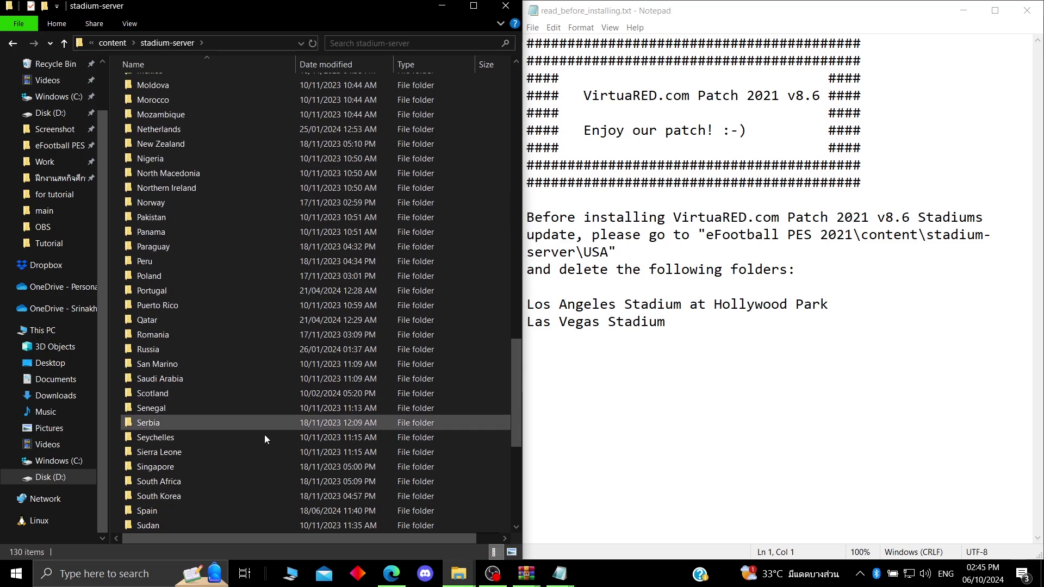
scroll(265, 440, down, 7)
double_click(180, 392)
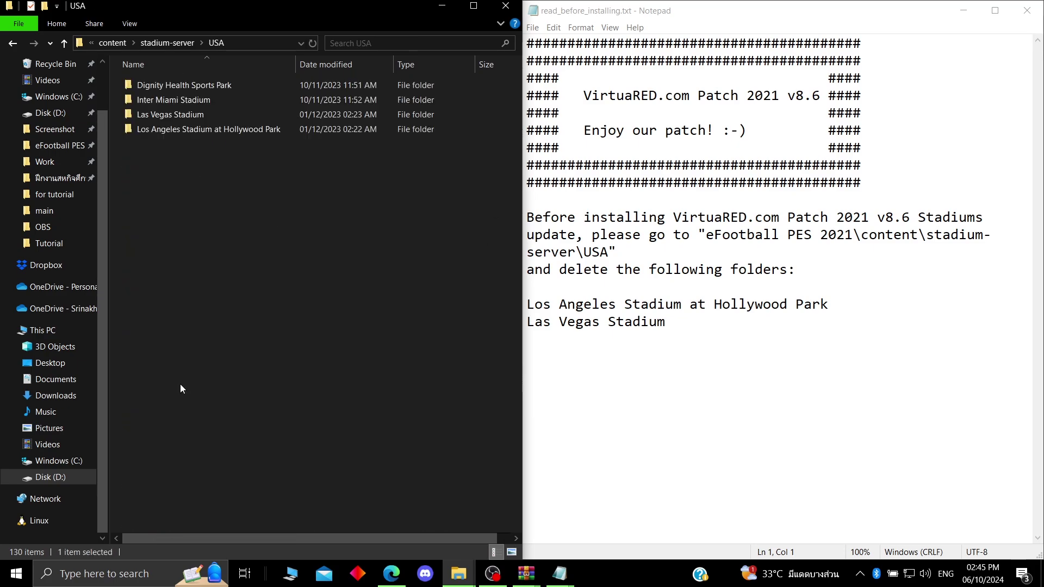
Permanently delete the Los Angeles Stadium at Hollywood Park and Las Vegas Stadium folders from the USA folder.
click(176, 129)
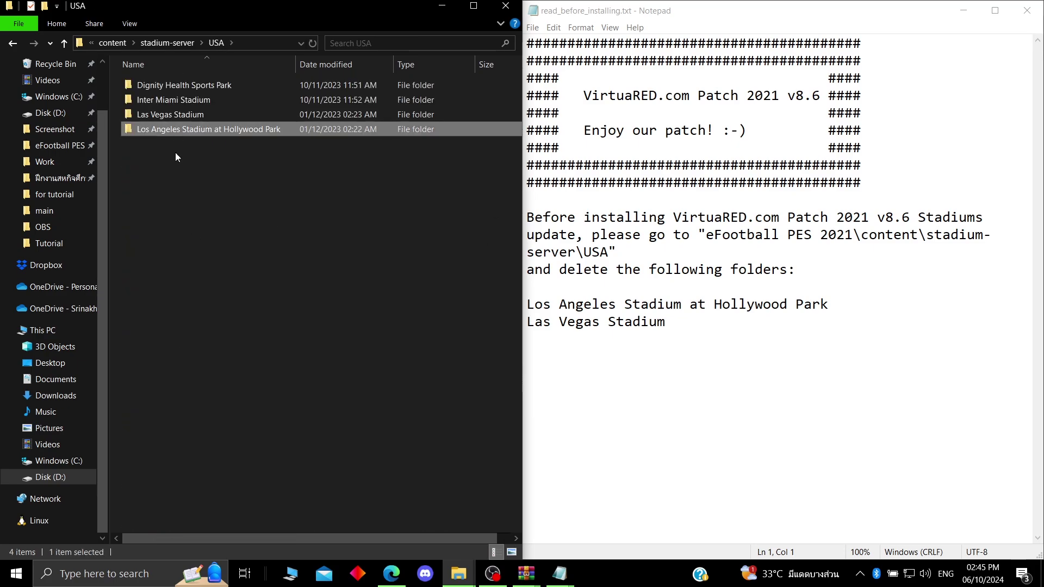
ctrl+click(189, 113)
key(shift+Delete)
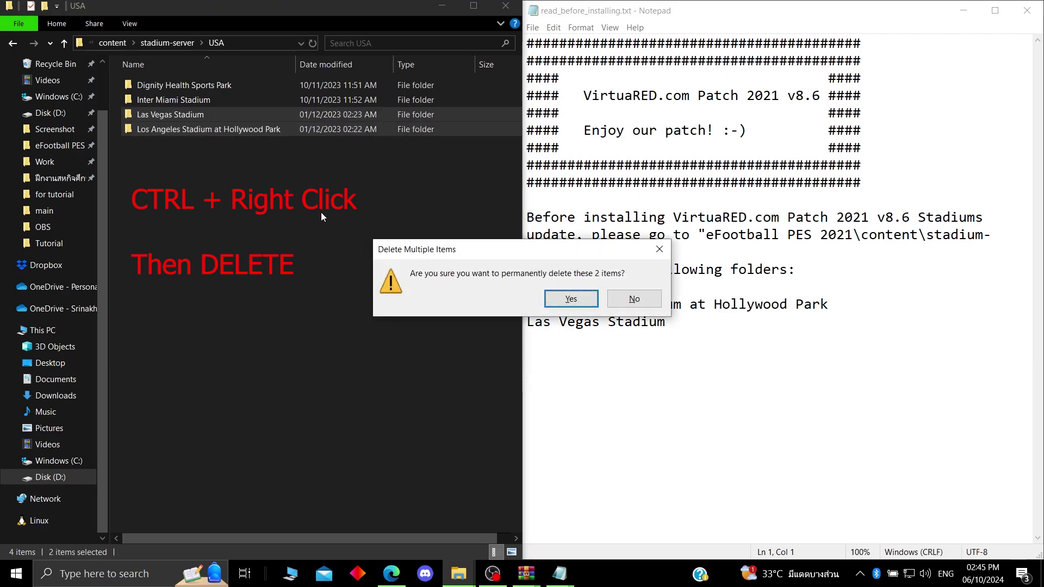
key(Return)
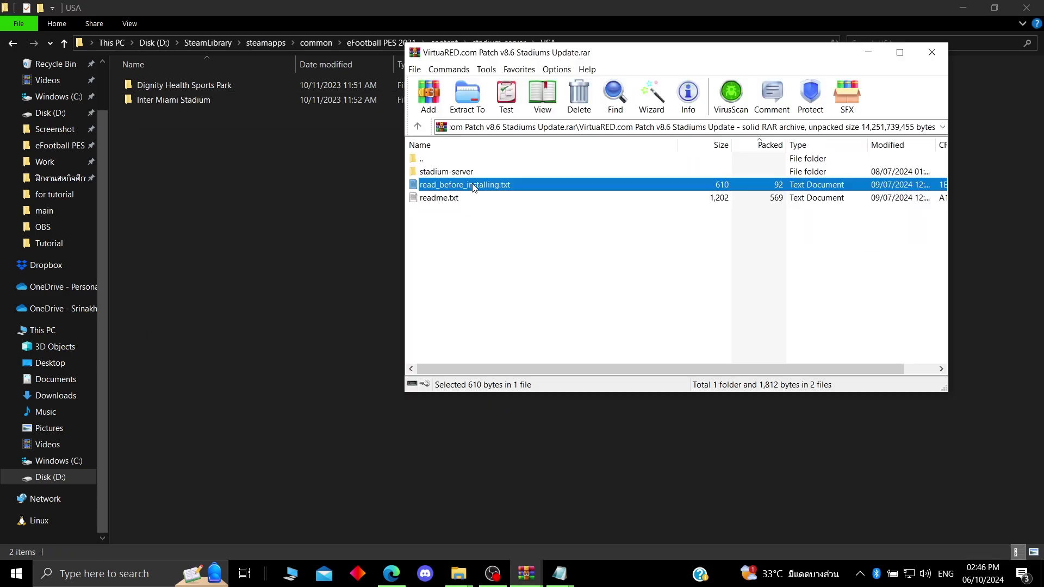
Extract stadium-server from the Stadiums Update archive to D:\SteamLibrary\steamapps\common\eFootball PES 2021\content, replacing all existing files.
click(464, 172)
right_click(465, 172)
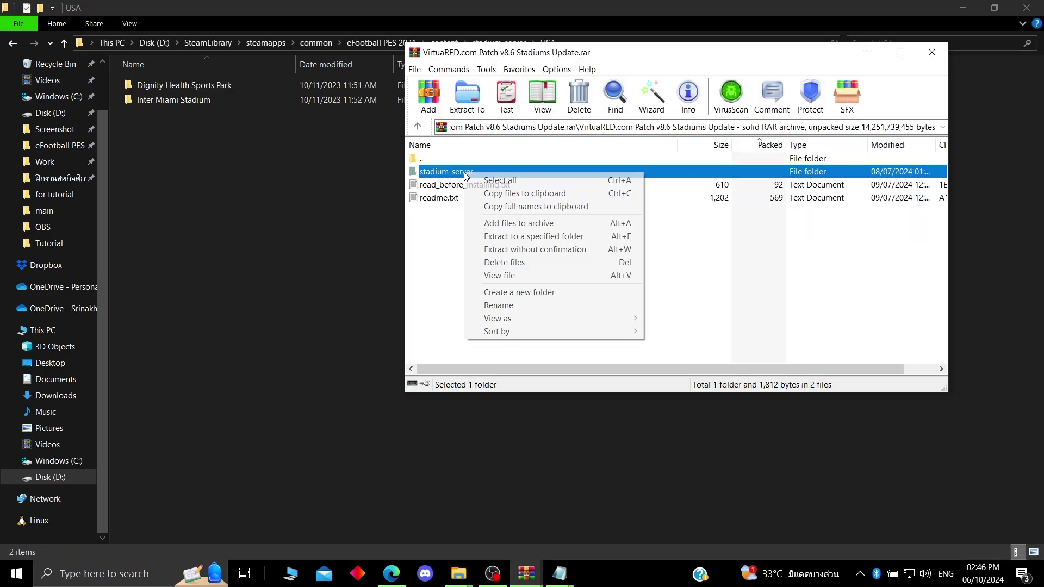
click(564, 242)
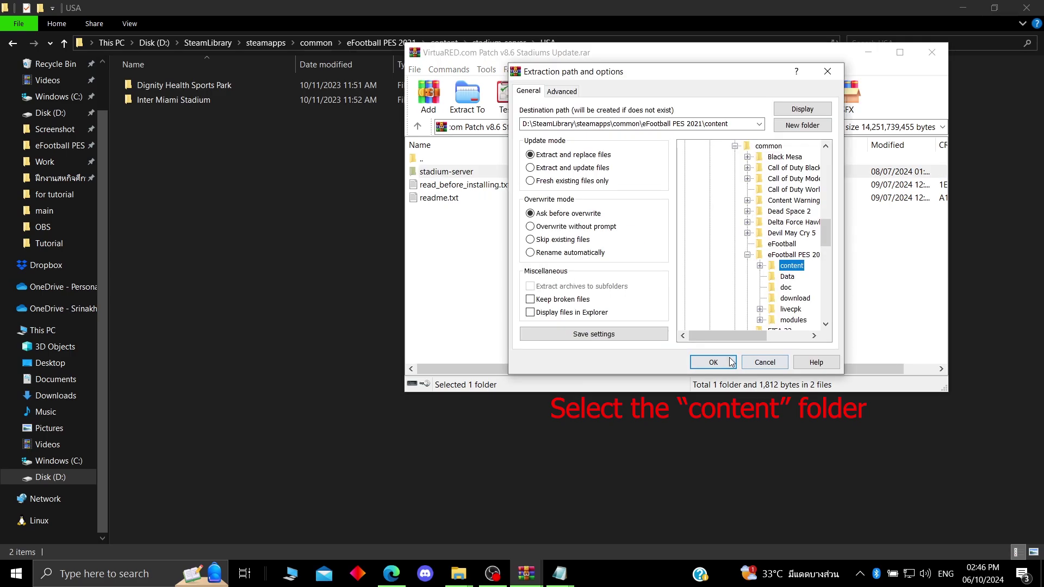
click(713, 363)
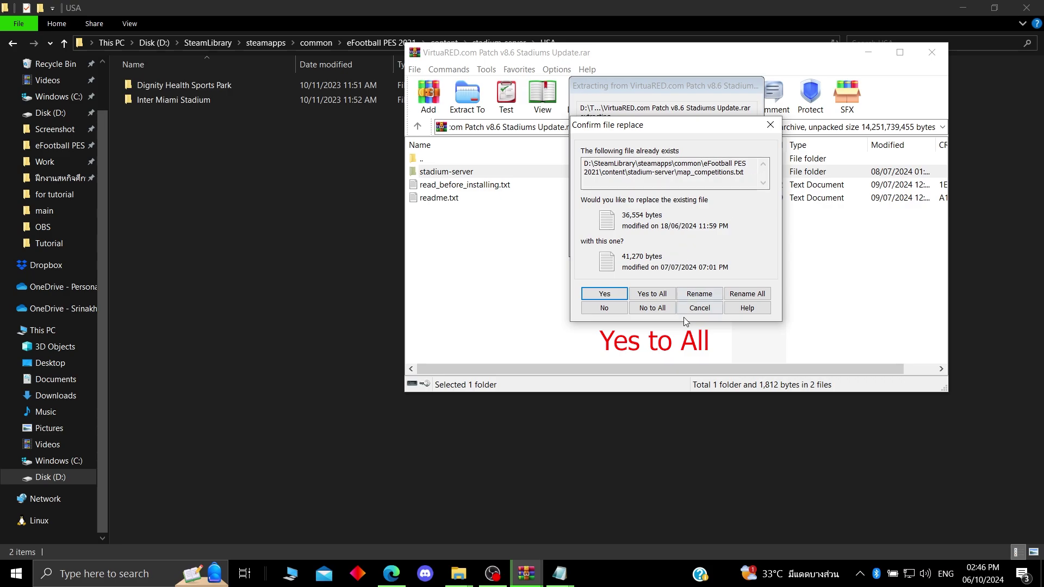
click(652, 294)
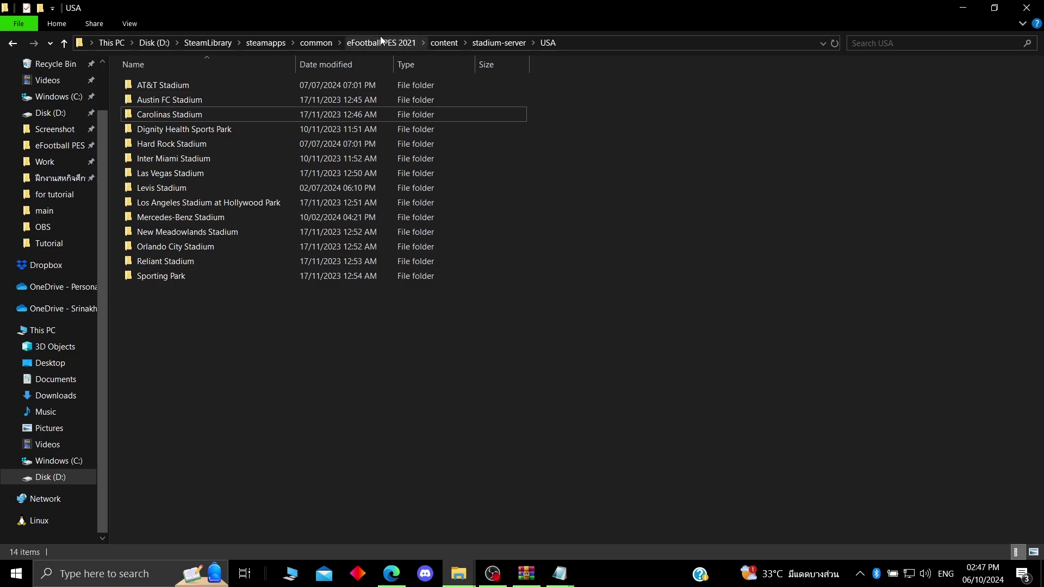
Run sider.exe from the eFootball PES 2021 game folder and close the Sider 7 window.
click(381, 42)
click(165, 349)
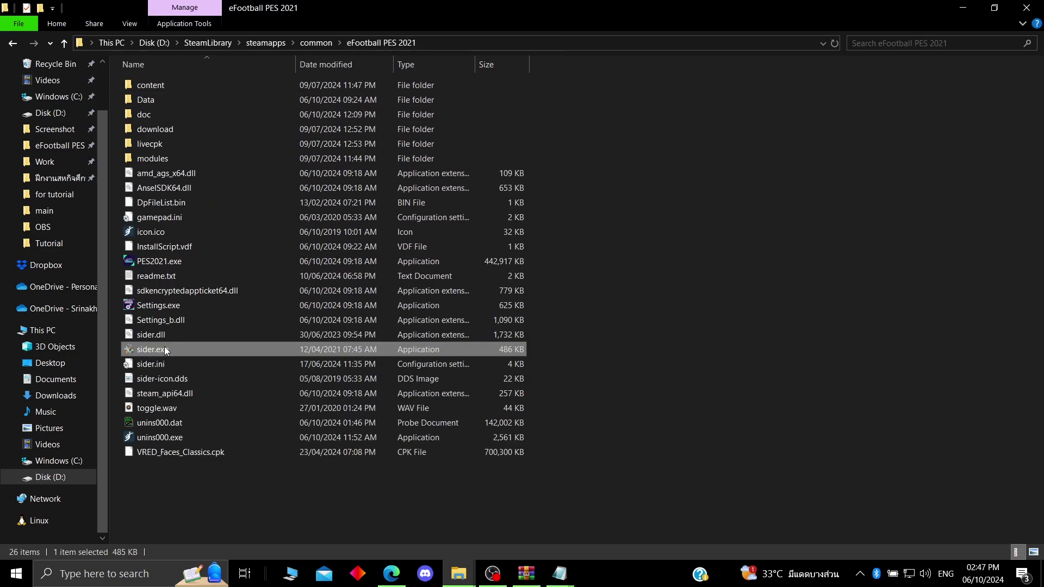
double_click(164, 349)
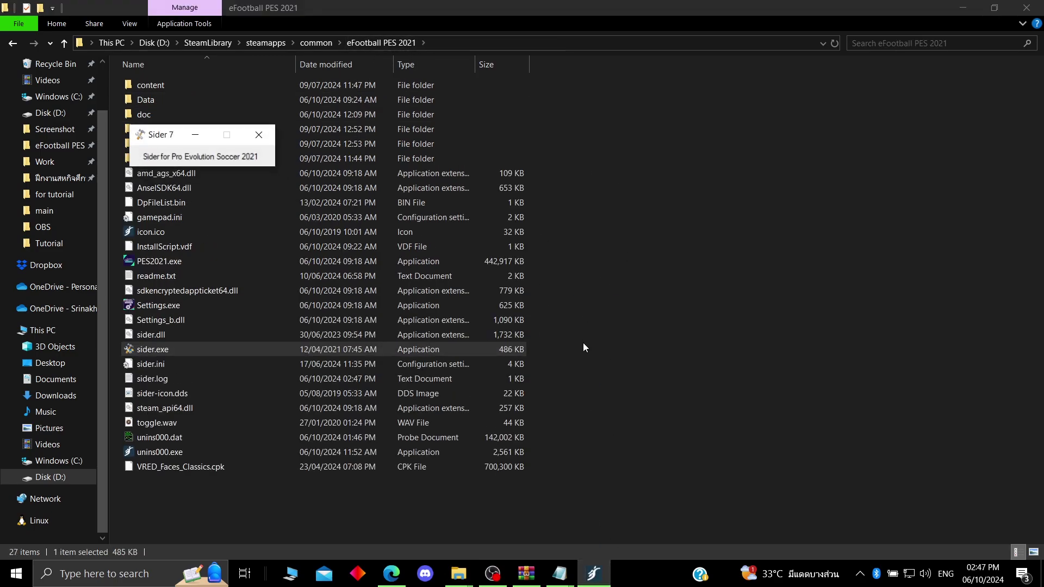
click(259, 136)
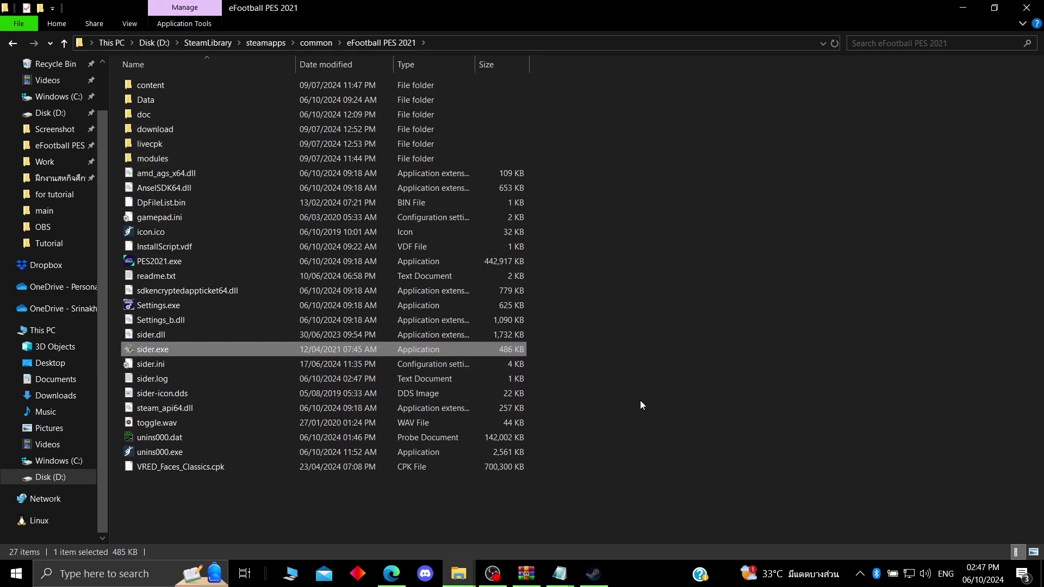